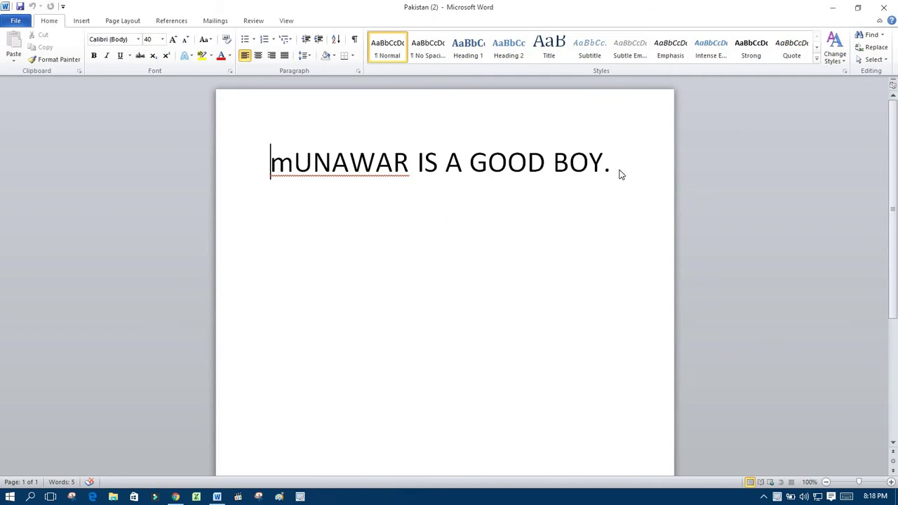
# Highlight the whole sentence in yellow and undo the highlight
pyautogui.moveTo(611, 167); pyautogui.dragTo(306, 216)
pyautogui.click(365, 201)
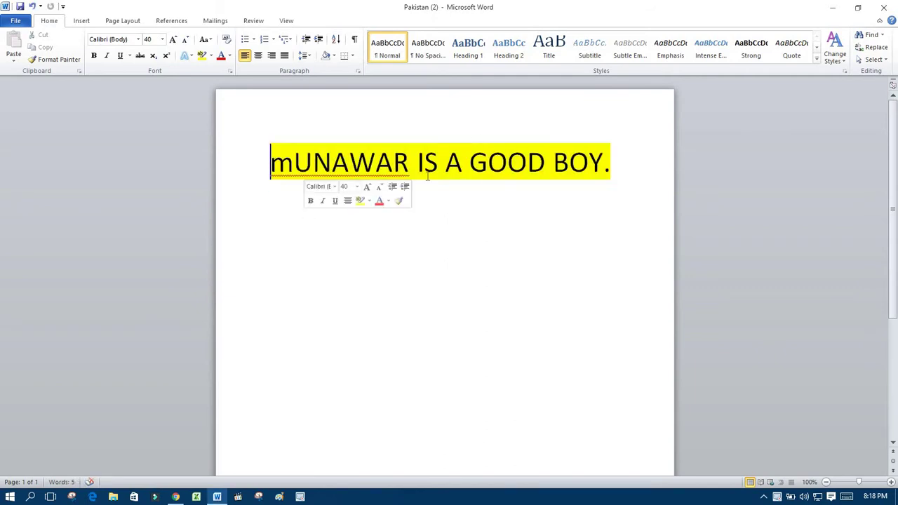
pyautogui.hotkey('ctrl', 'a')
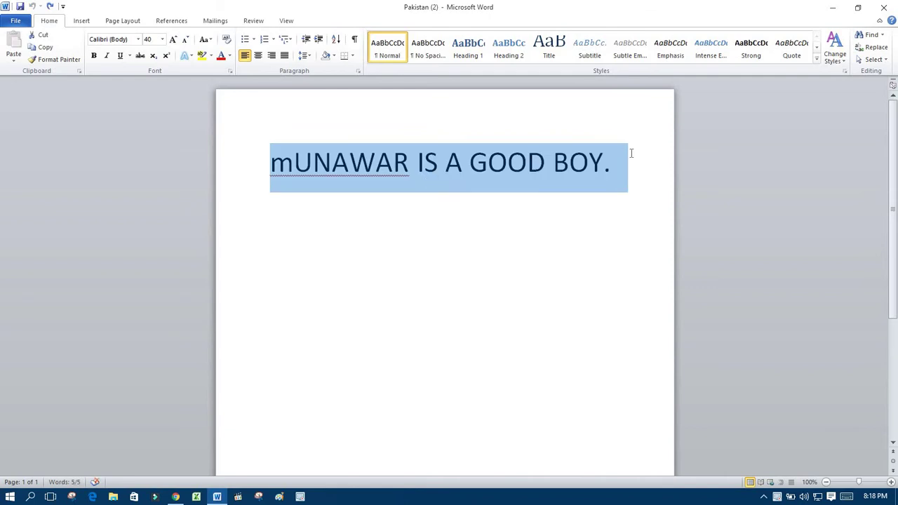
pyautogui.click(627, 158)
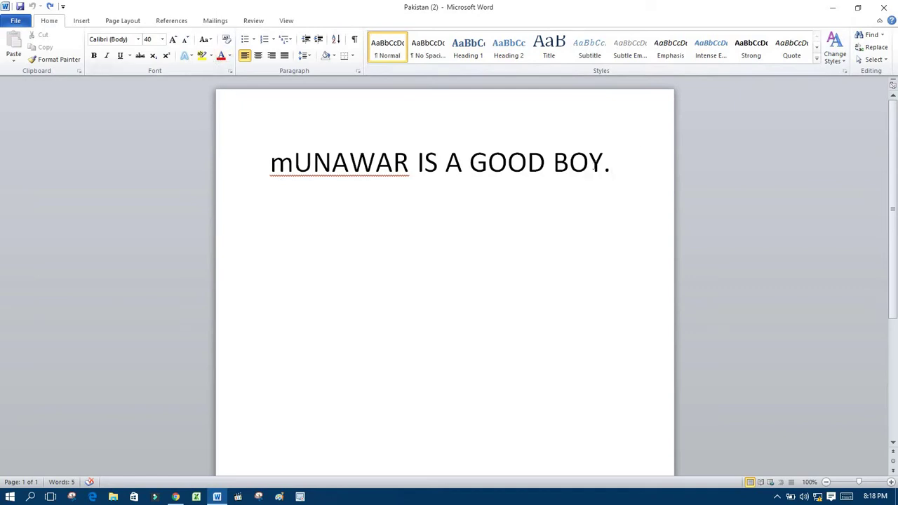
# Reapply the yellow text highlight to the entire sentence, and undo it again with the text left selected
pyautogui.moveTo(614, 163); pyautogui.dragTo(270, 162)
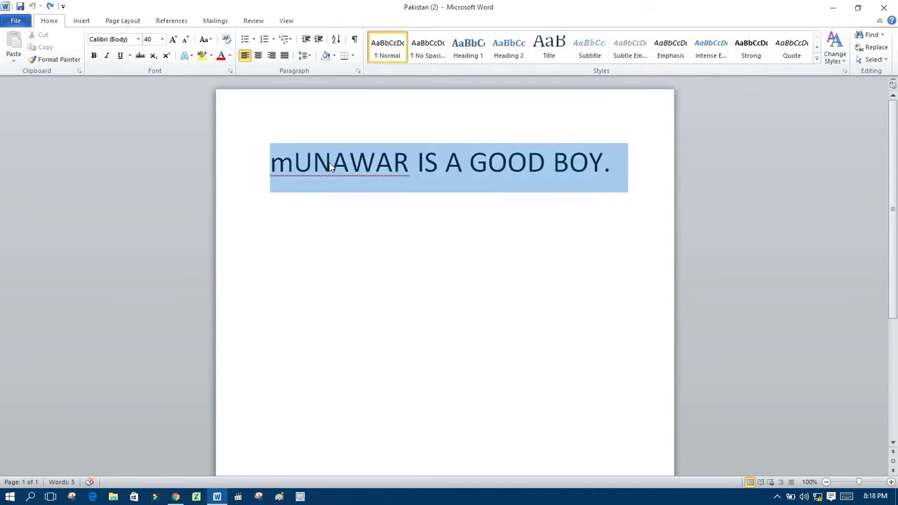
pyautogui.click(202, 56)
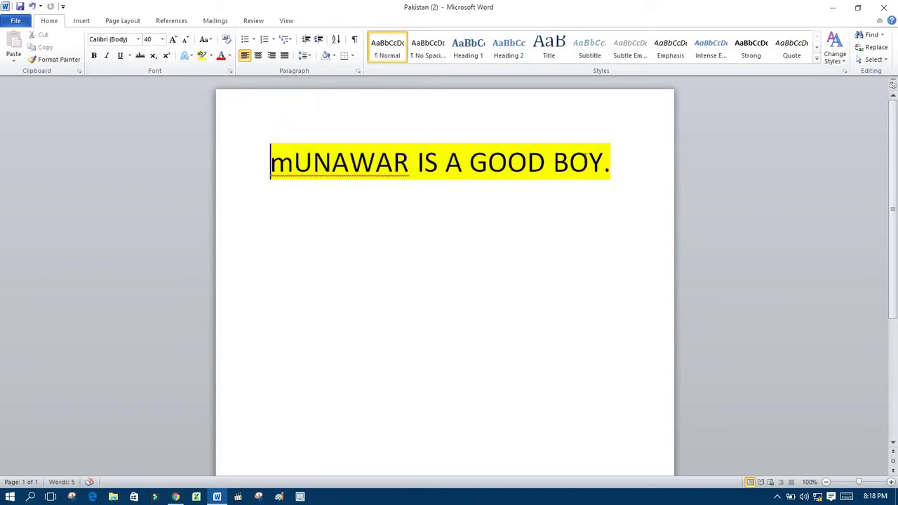
pyautogui.click(613, 160)
pyautogui.hotkey('ctrl', 'a')
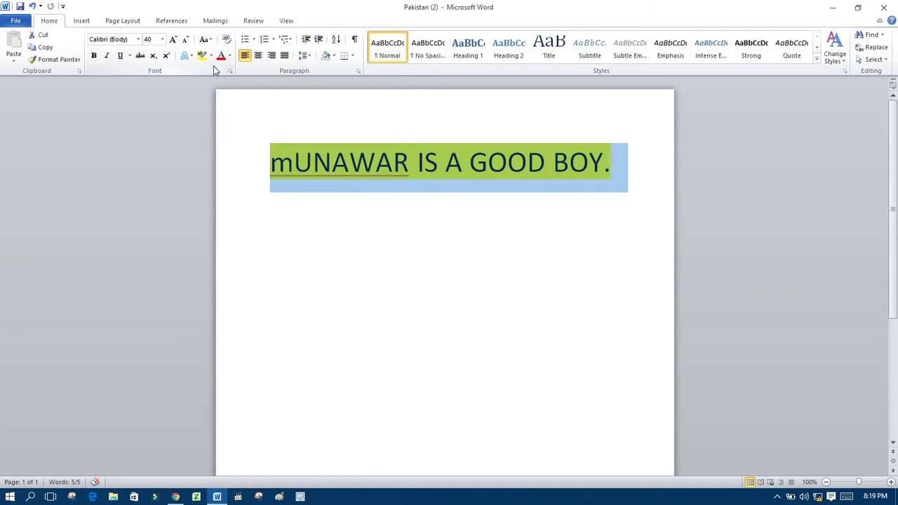
pyautogui.hotkey('ctrl', 'z')
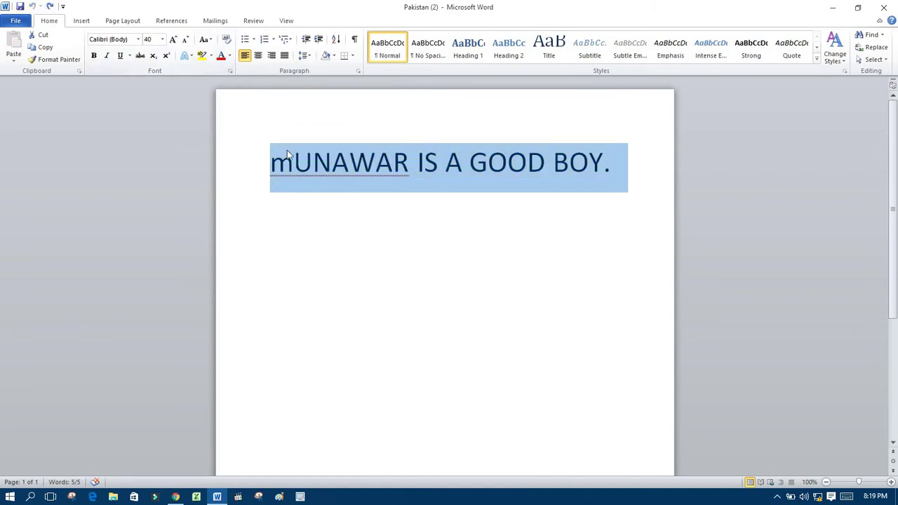
# Apply the bold black text effect preset to the selected sentence
pyautogui.click(188, 59)
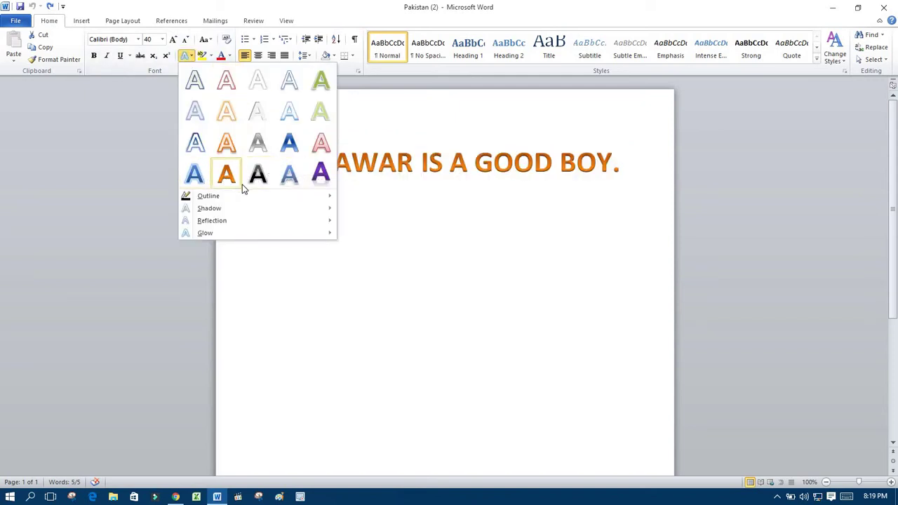
pyautogui.click(259, 175)
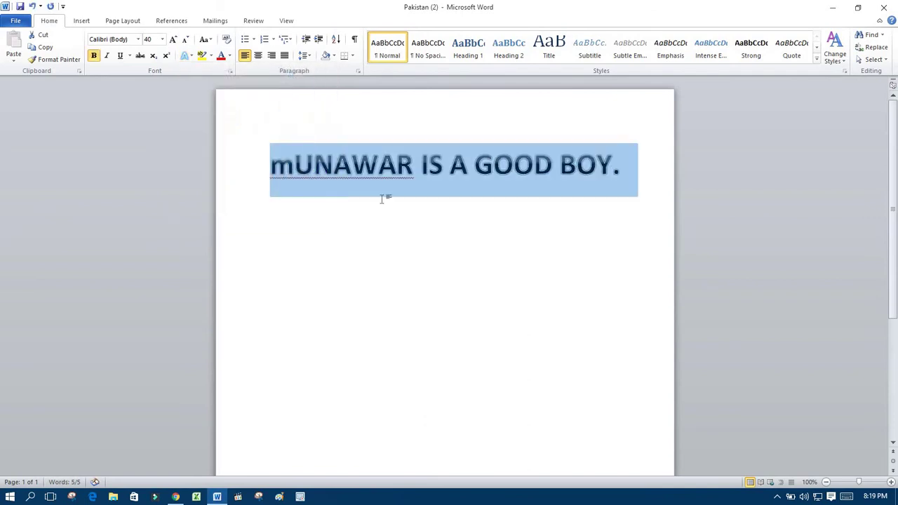
pyautogui.click(467, 165)
# Replace the lowercase first letter of the sentence with a capital M
pyautogui.click(294, 165)
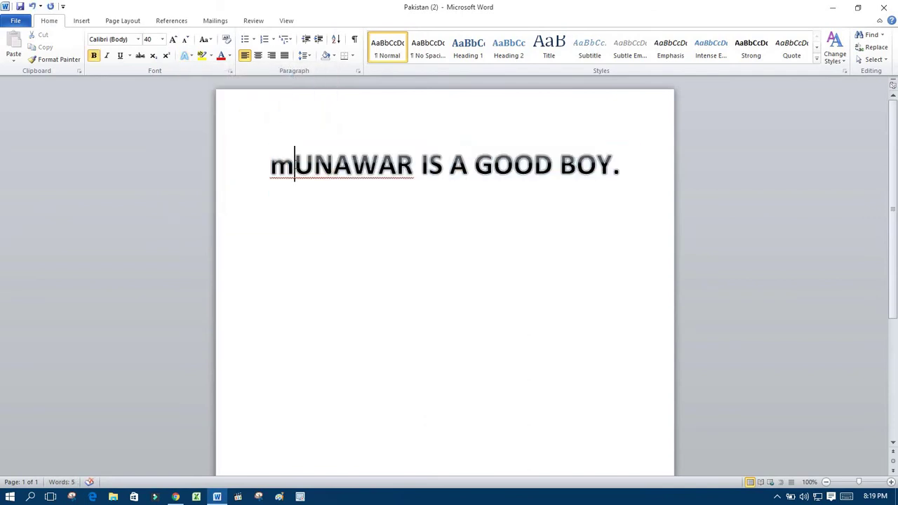
pyautogui.press('BackSpace')
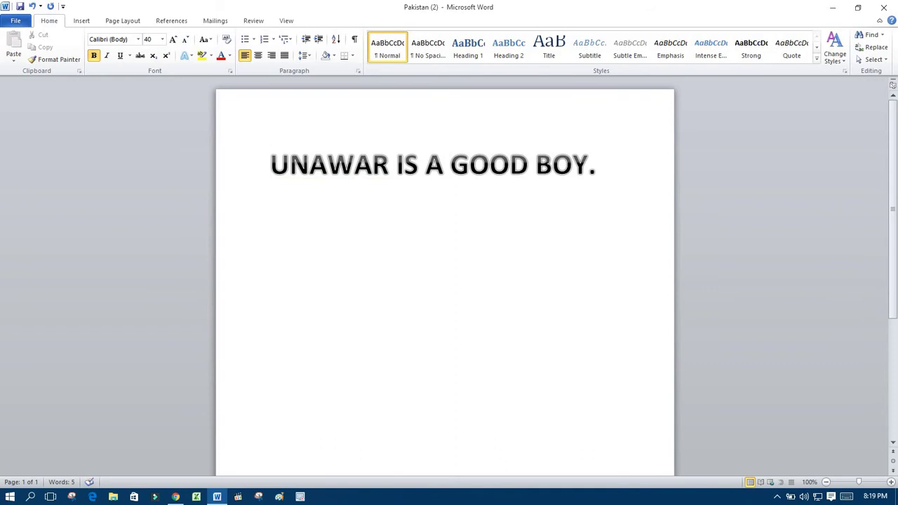
pyautogui.write('M')
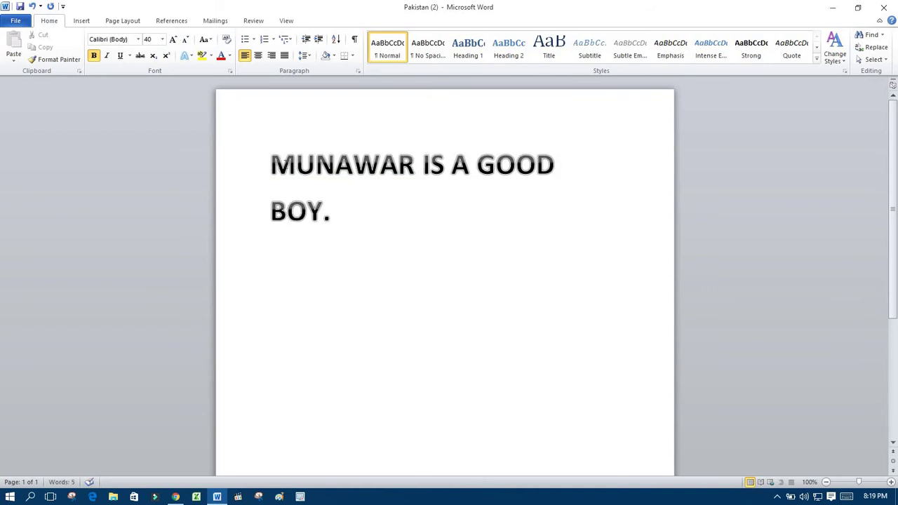
# Reduce the font size of the whole sentence to 36 so it fits on one line
pyautogui.click(358, 214)
pyautogui.hotkey('ctrl', 'a')
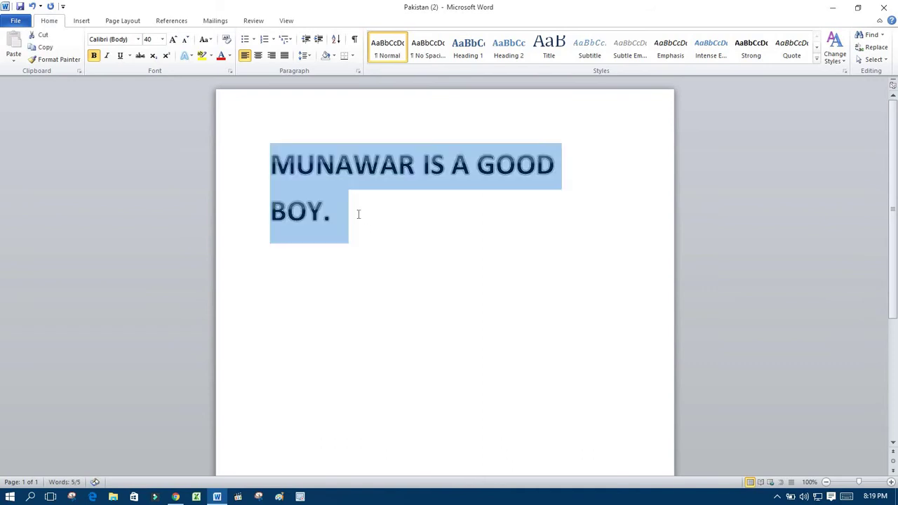
pyautogui.click(185, 39)
pyautogui.click(609, 157)
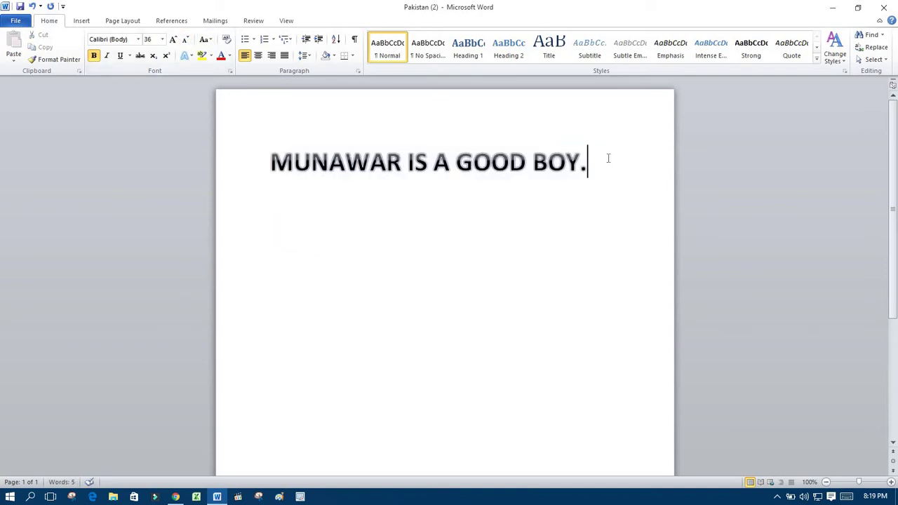
# Add the strongest red glow variation from the text effects to the whole sentence
pyautogui.hotkey('ctrl', 'a')
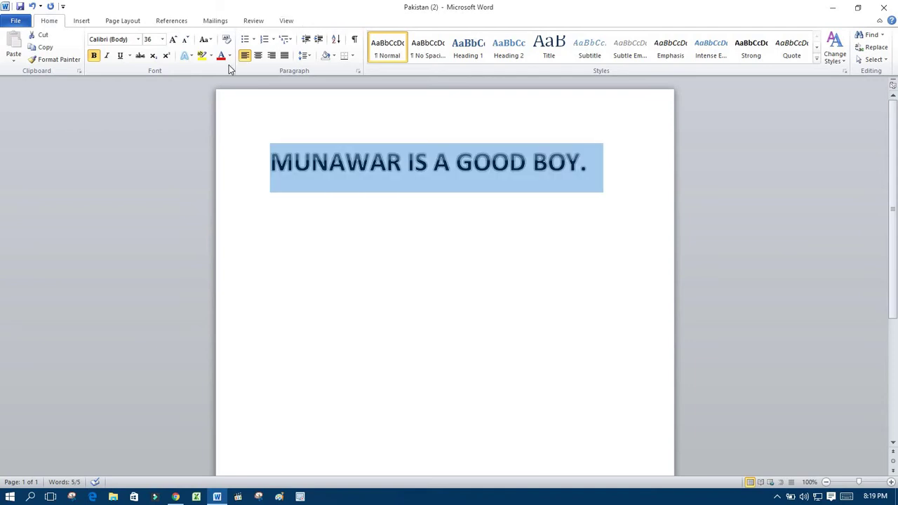
pyautogui.click(185, 57)
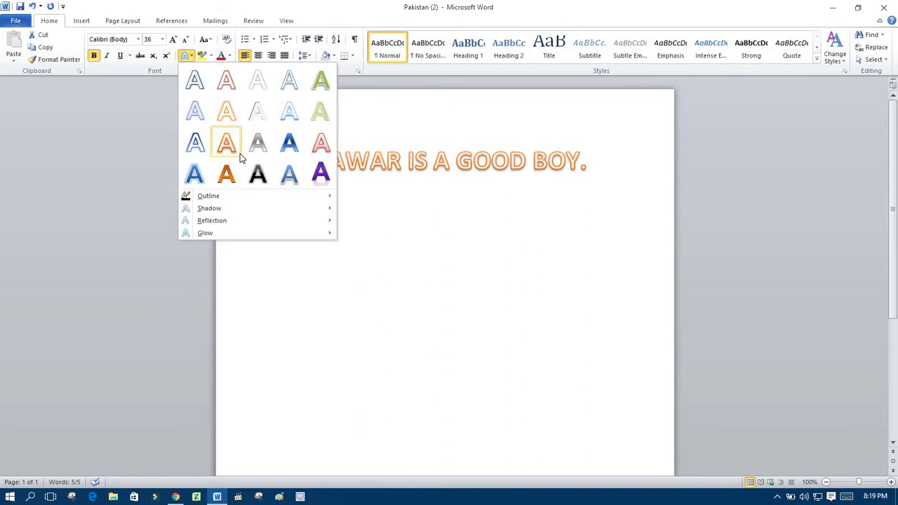
pyautogui.moveTo(223, 197)
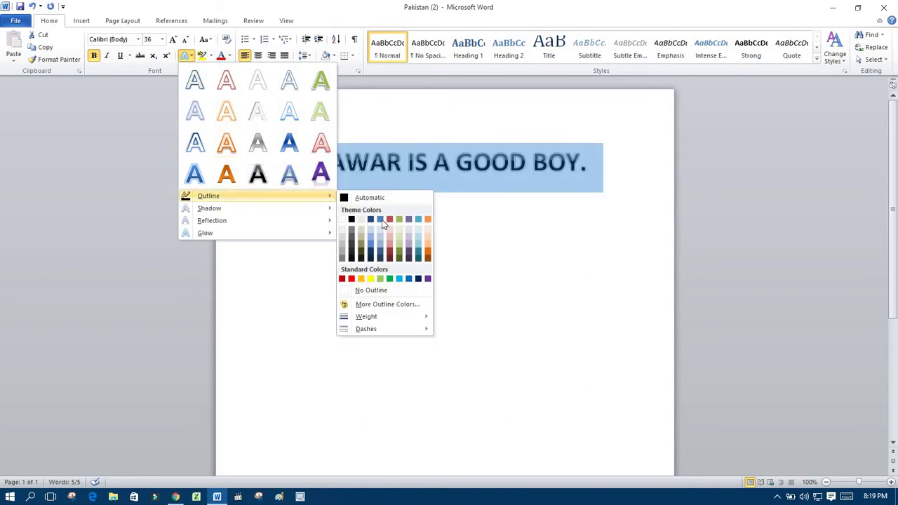
pyautogui.moveTo(274, 208)
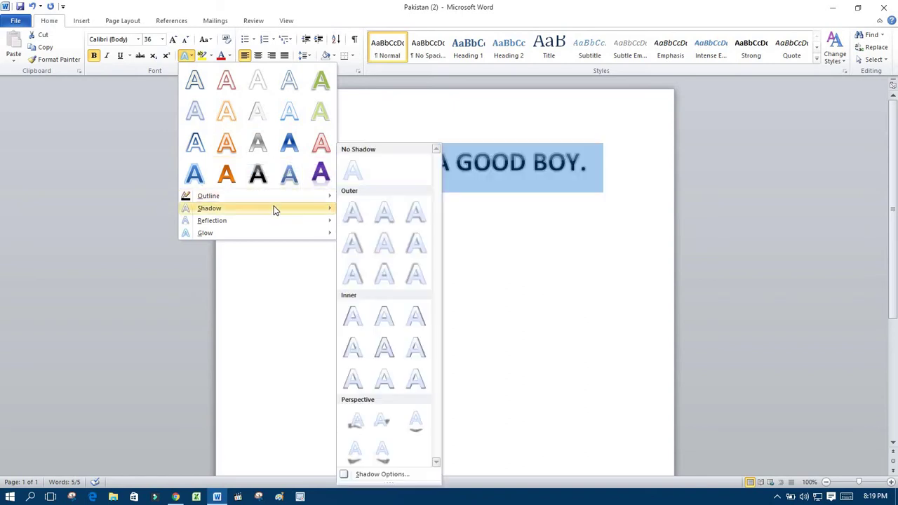
pyautogui.moveTo(218, 223)
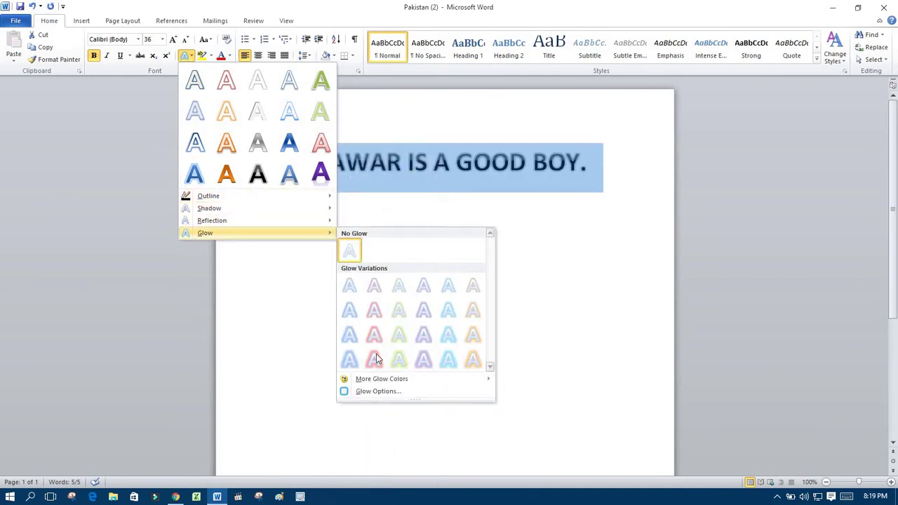
pyautogui.click(374, 359)
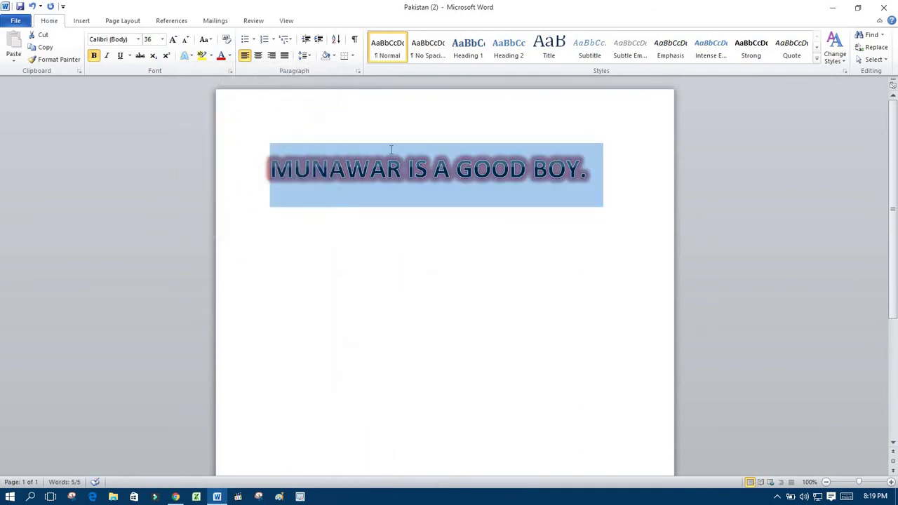
pyautogui.click(391, 149)
# Add a new line below the sentence with the text "KSHZCK"
pyautogui.click(595, 179)
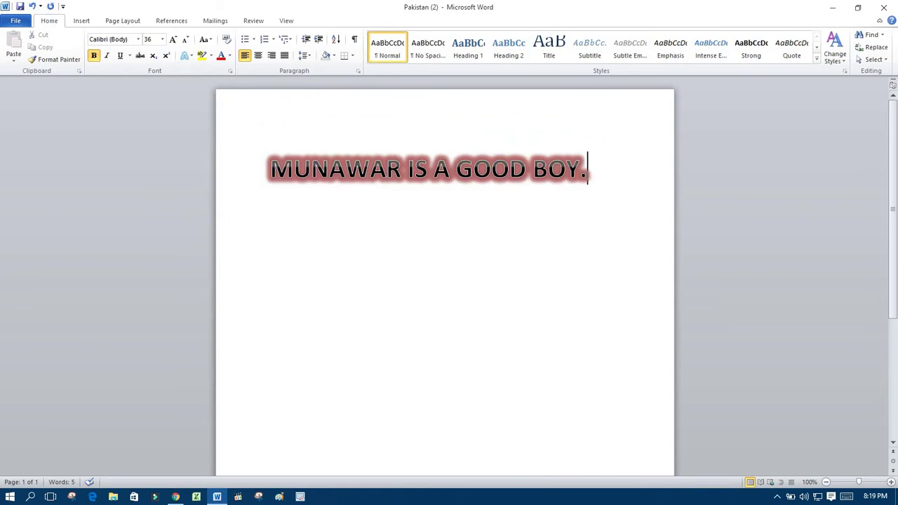
pyautogui.press('Return')
pyautogui.write('K')
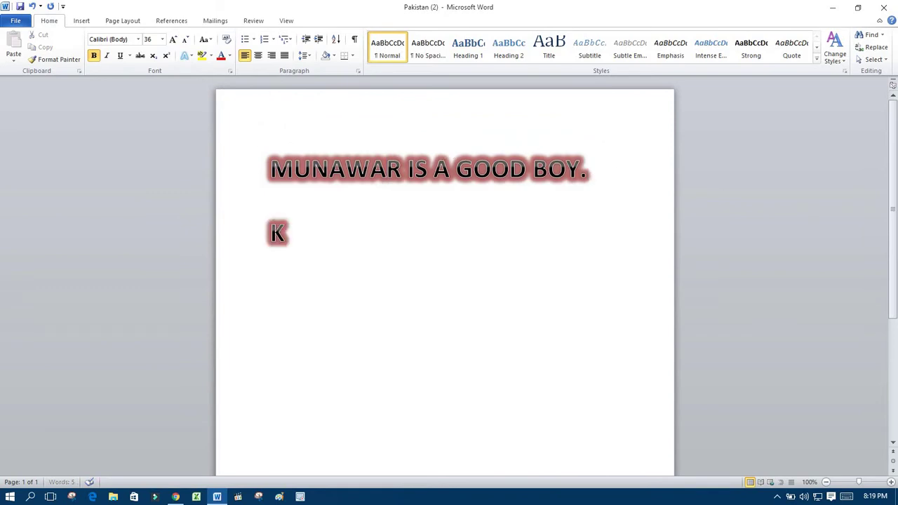
pyautogui.write('SHZCK')
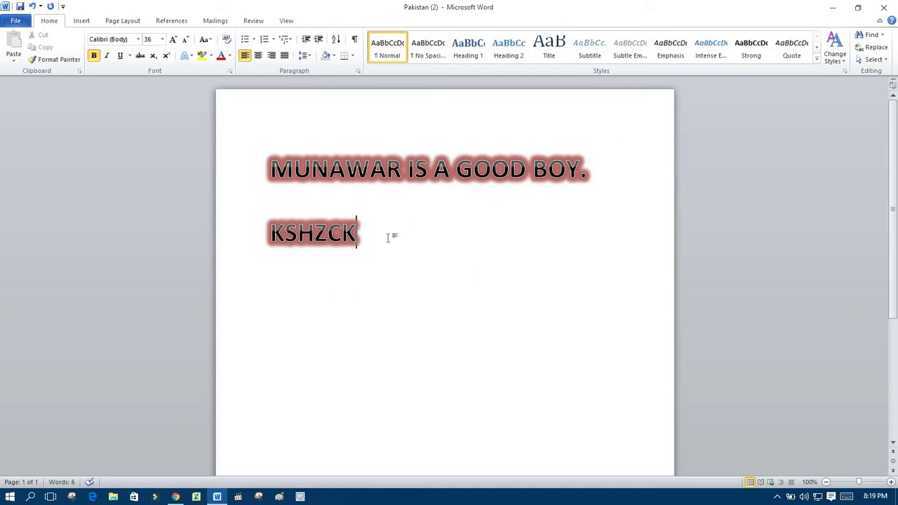
# Change the font color of the "KSHZCK" line to the standard yellow
pyautogui.moveTo(388, 241); pyautogui.dragTo(267, 242)
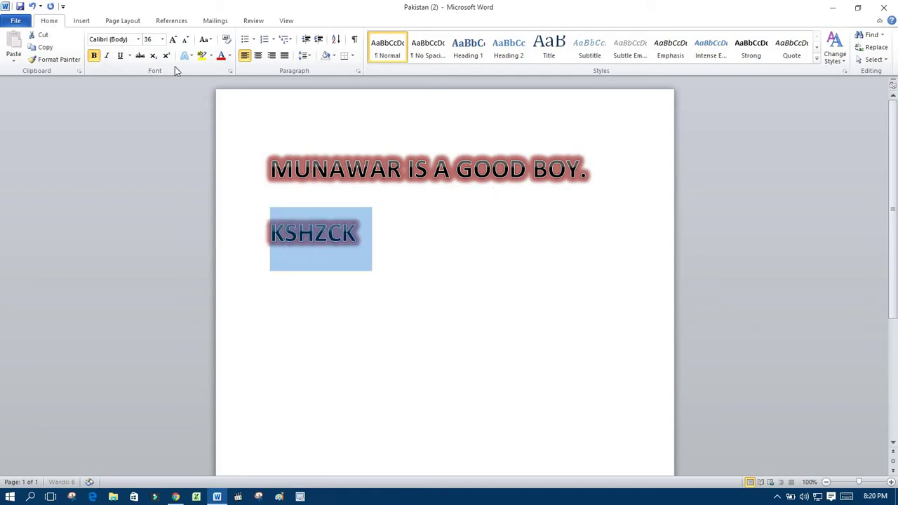
pyautogui.click(188, 55)
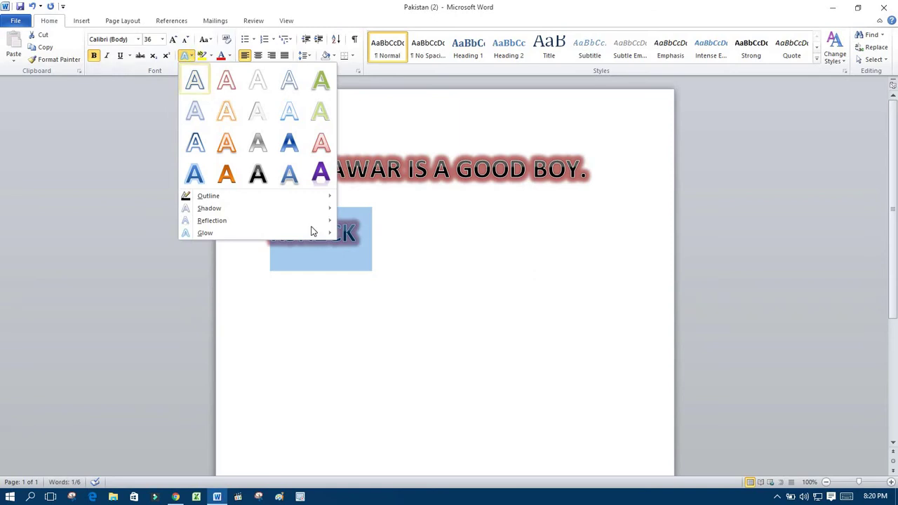
pyautogui.click(421, 286)
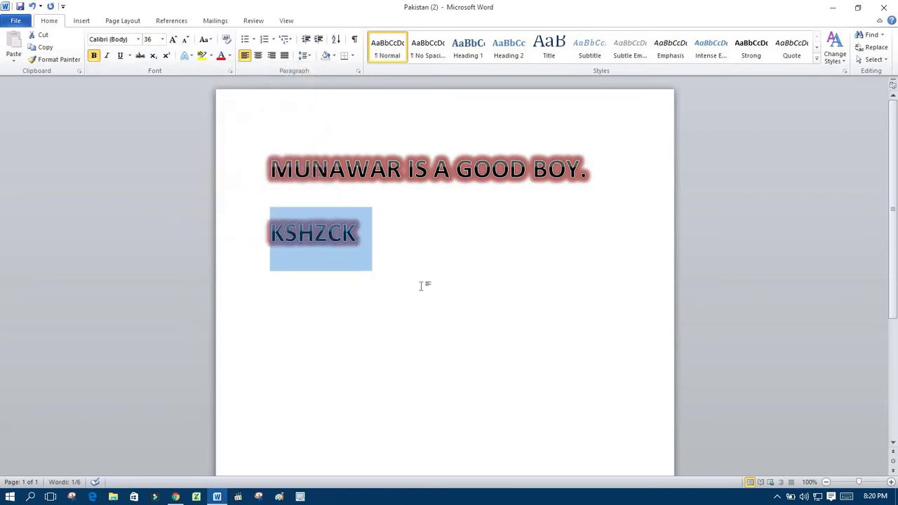
pyautogui.click(229, 56)
pyautogui.click(250, 151)
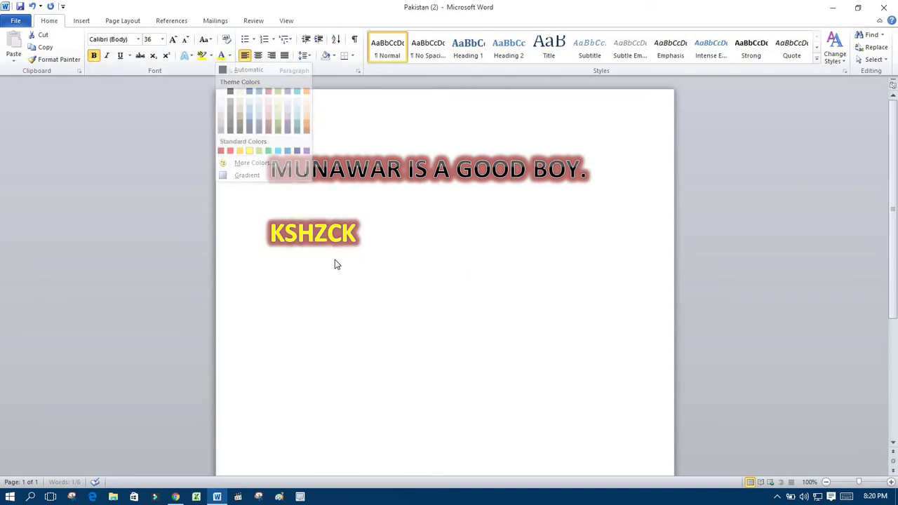
pyautogui.click(343, 257)
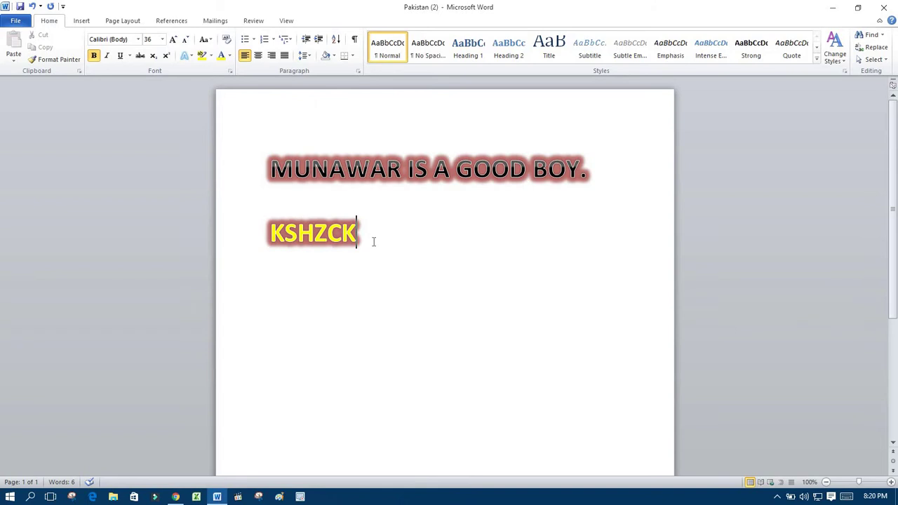
# Undo the second line and all color, glow, size, capitalization and text effect changes made to the sentence
pyautogui.hotkey('ctrl', 'z')
pyautogui.hotkey('ctrl', 'z')
pyautogui.hotkey('ctrl', 'z')
pyautogui.hotkey('ctrl', 'z')
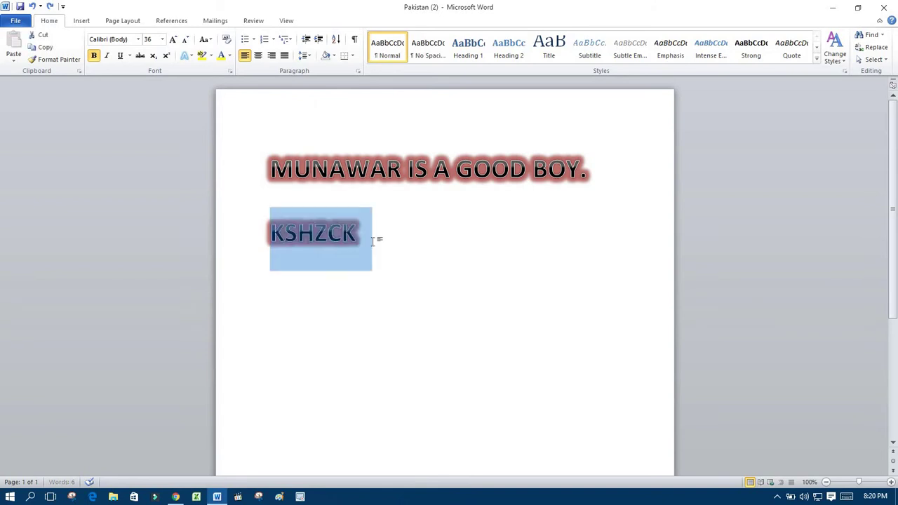
pyautogui.hotkey('ctrl', 'z')
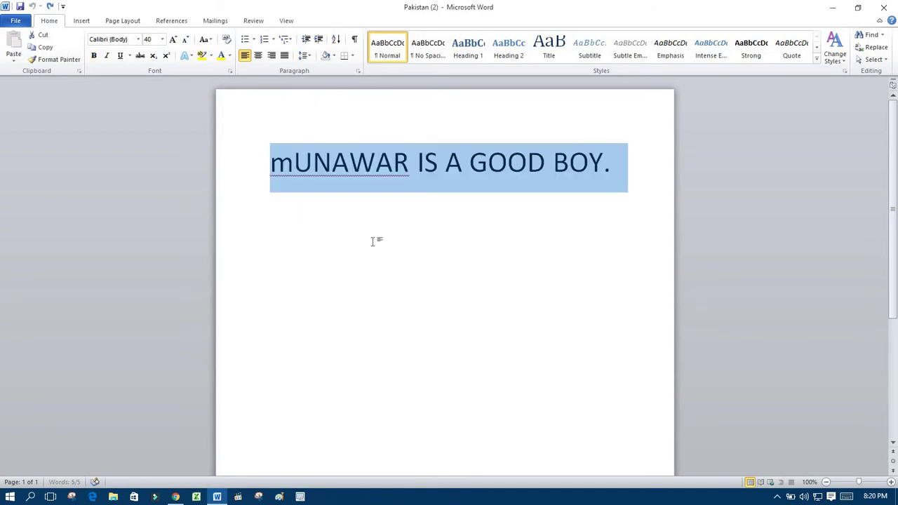
# Apply the yellow font color to the whole sentence
pyautogui.click(222, 56)
pyautogui.click(333, 176)
# Select the whole sentence and set its font color to black from the theme colors
pyautogui.tripleClick(379, 179)
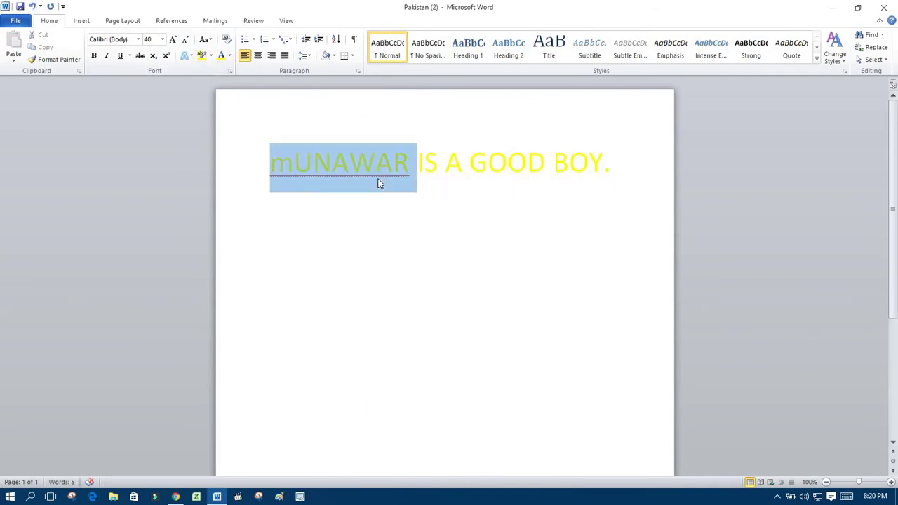
pyautogui.click(229, 57)
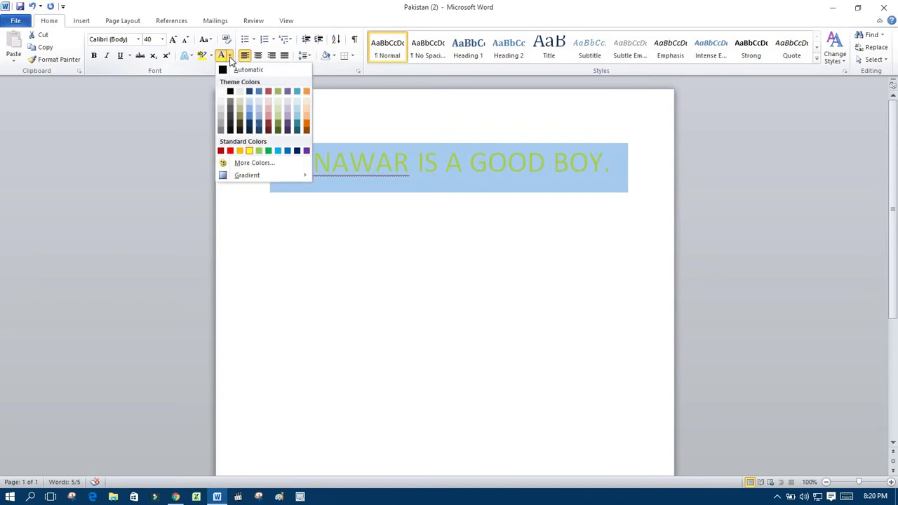
pyautogui.click(231, 91)
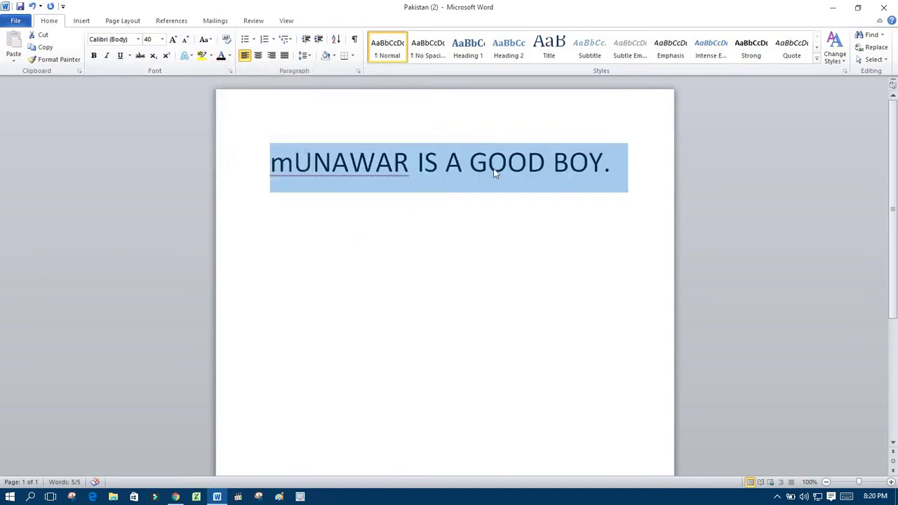
pyautogui.click(604, 167)
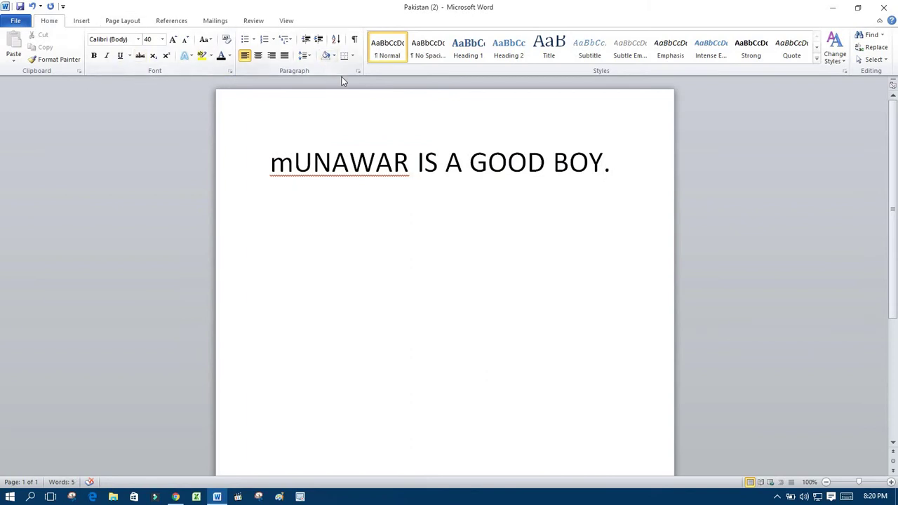
pyautogui.tripleClick(502, 162)
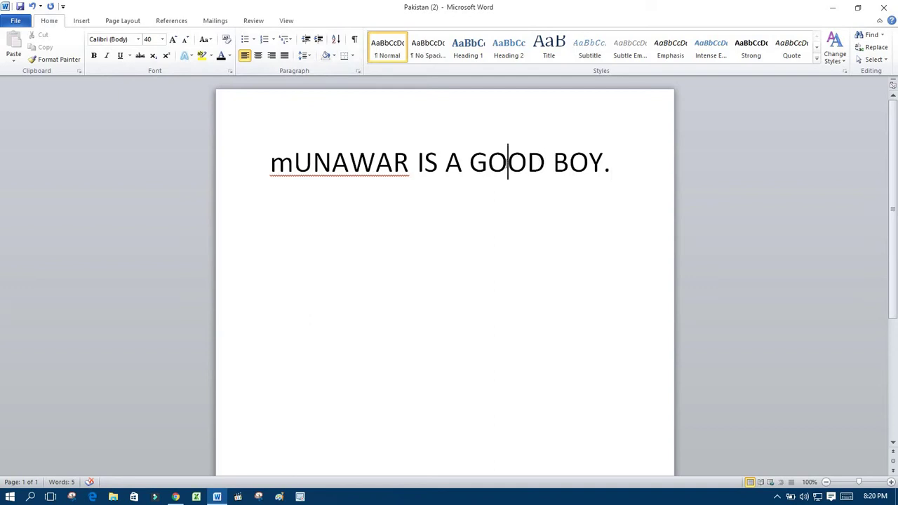
# Reduce the whole sentence's font size to 28
pyautogui.click(186, 40)
pyautogui.click(186, 40)
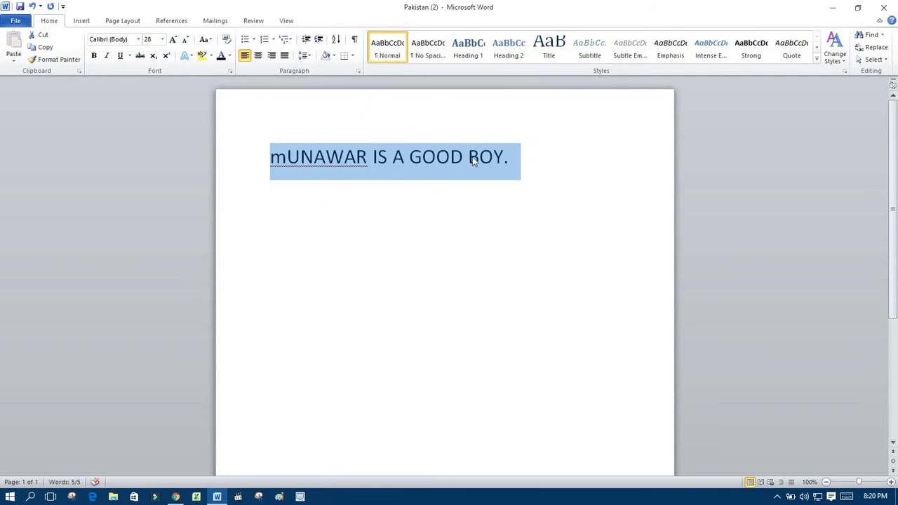
pyautogui.click(511, 163)
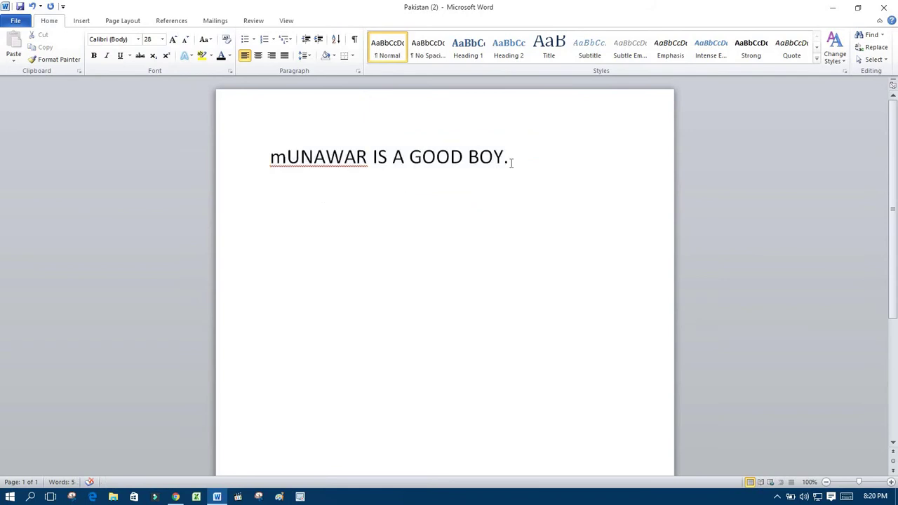
# Shift the sentence inward with leading spaces and delete those spaces again
pyautogui.hotkey('ctrl', 'a')
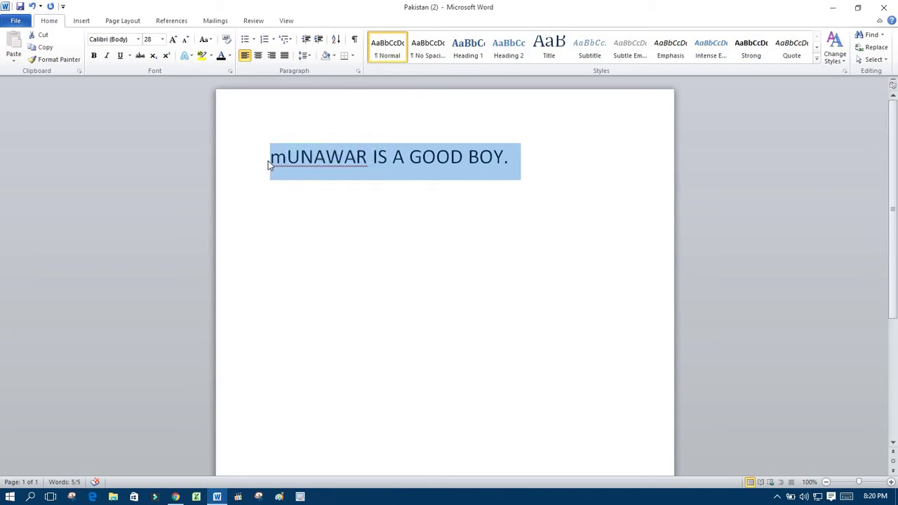
pyautogui.click(268, 161)
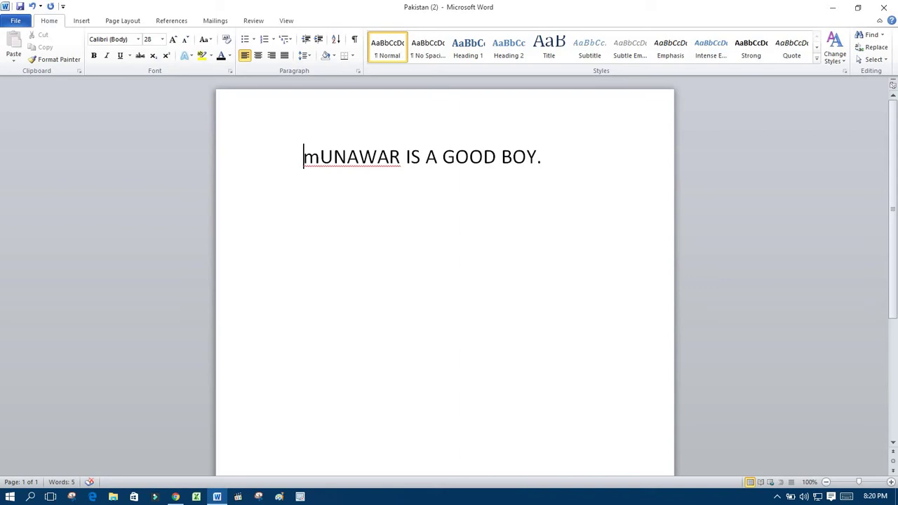
pyautogui.press('BackSpace')
pyautogui.press('BackSpace')
pyautogui.press('BackSpace')
pyautogui.press('BackSpace')
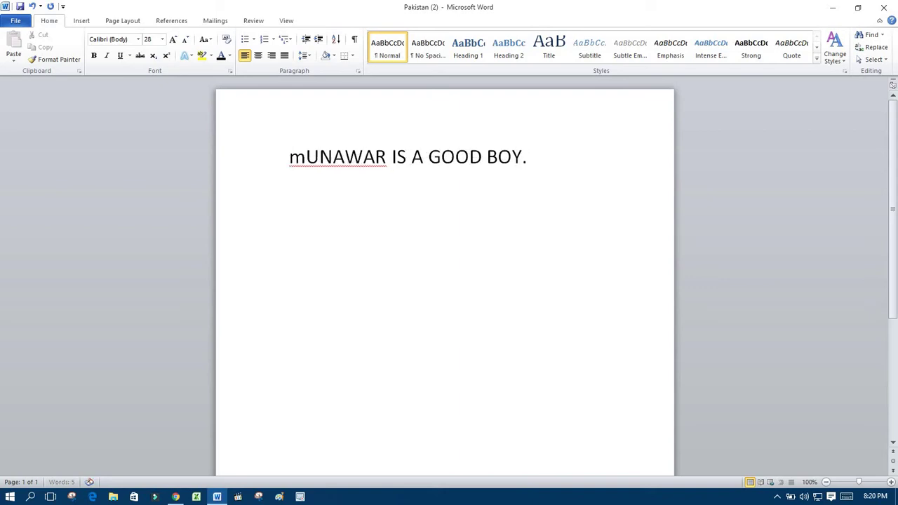
pyautogui.press('BackSpace')
pyautogui.press('BackSpace')
pyautogui.press('BackSpace')
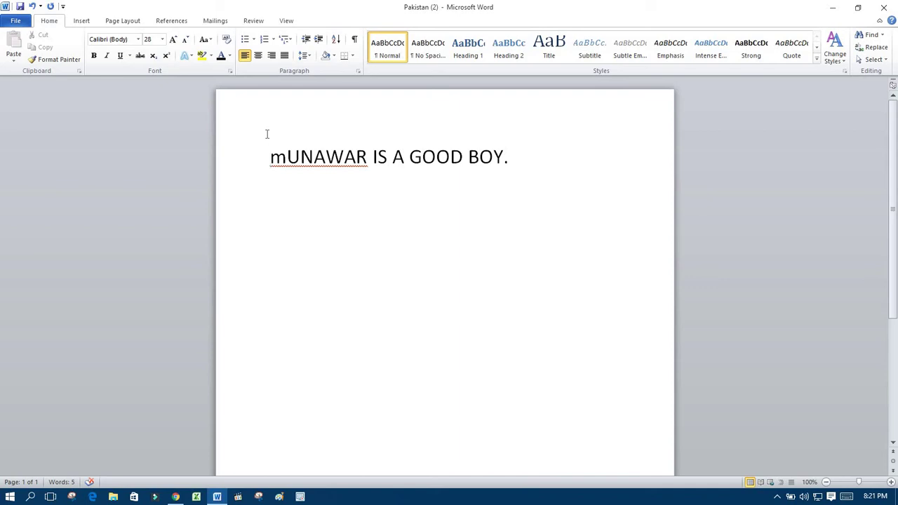
# Try center, right and justified alignment on the whole sentence, and set it back to left alignment
pyautogui.hotkey('ctrl', 'a')
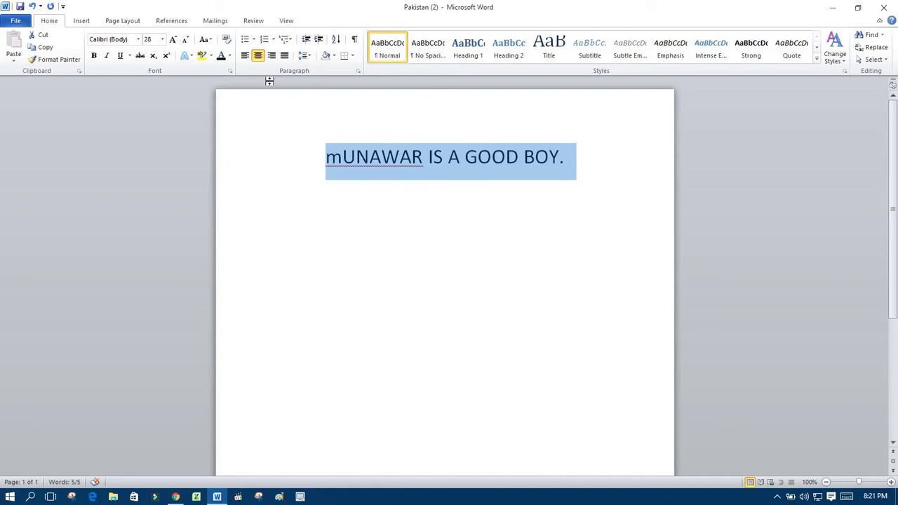
pyautogui.click(272, 56)
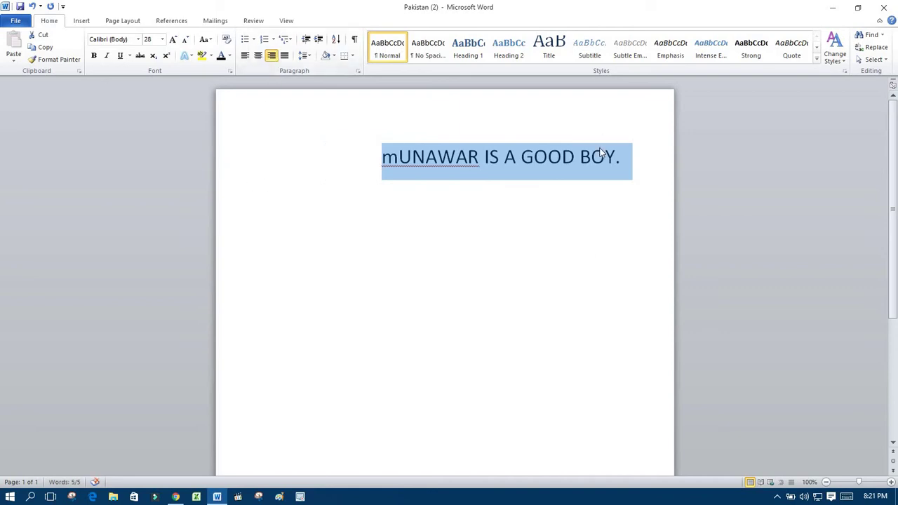
pyautogui.click(284, 57)
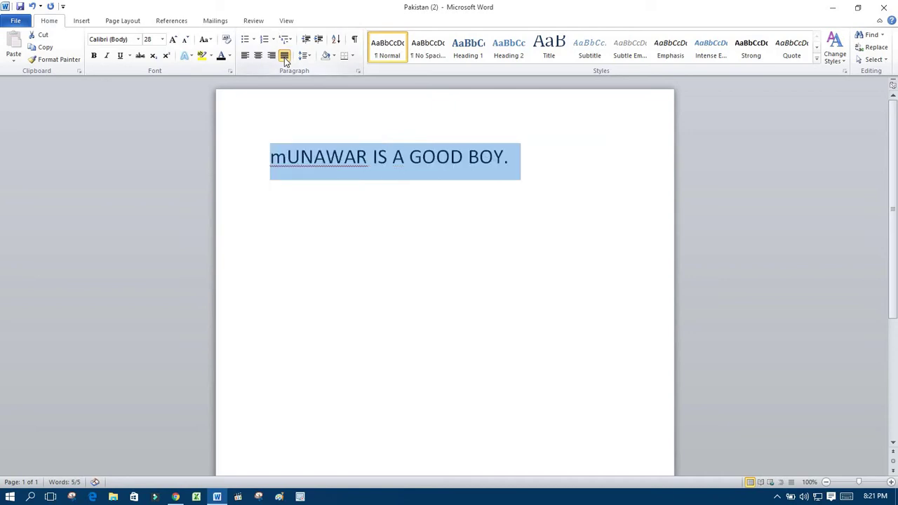
pyautogui.click(245, 57)
pyautogui.click(634, 158)
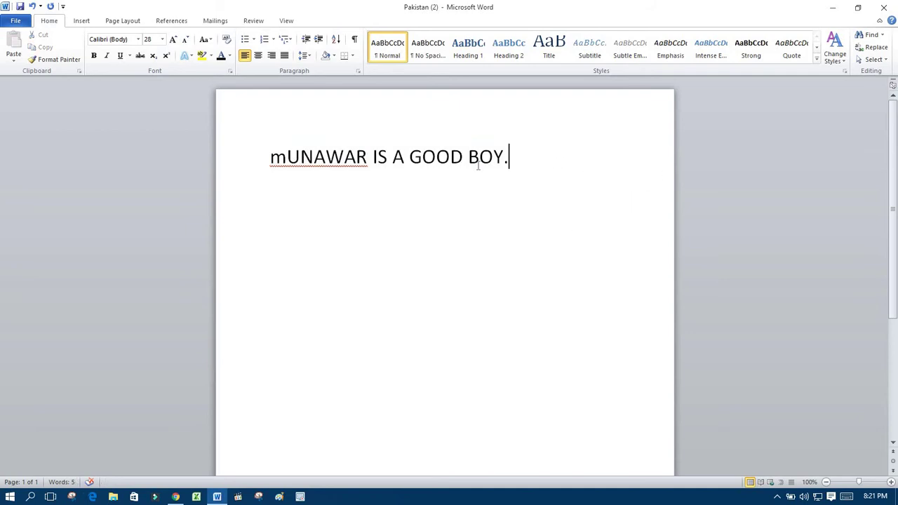
pyautogui.moveTo(510, 156); pyautogui.dragTo(290, 163)
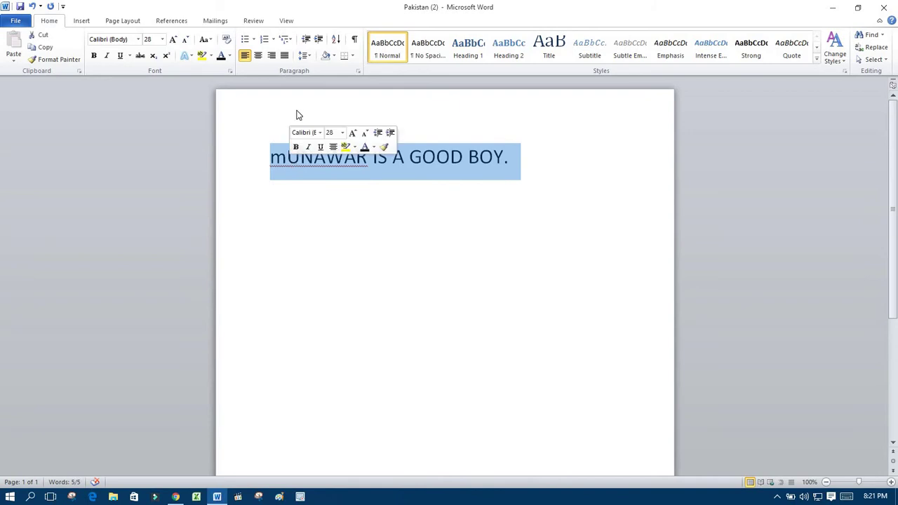
pyautogui.click(363, 169)
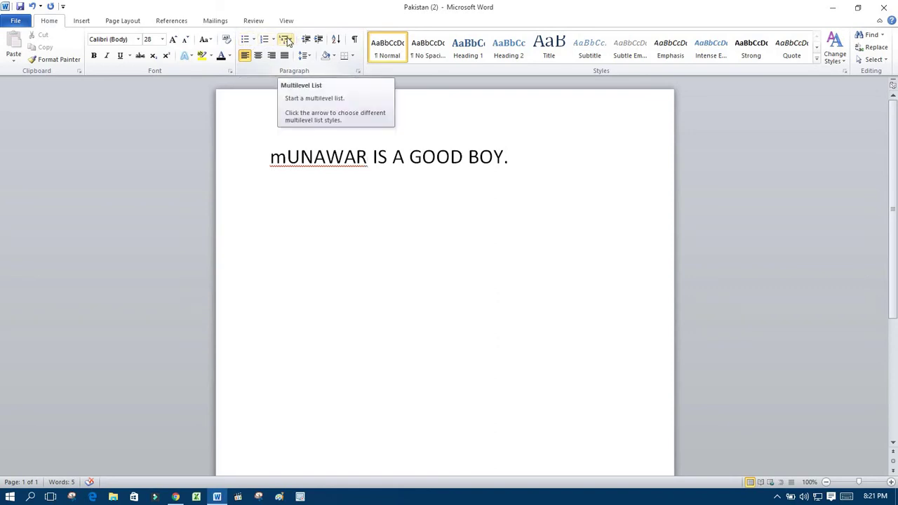
# Add four separate lines below the sentence reading YES, NO, YES and NO
pyautogui.click(513, 158)
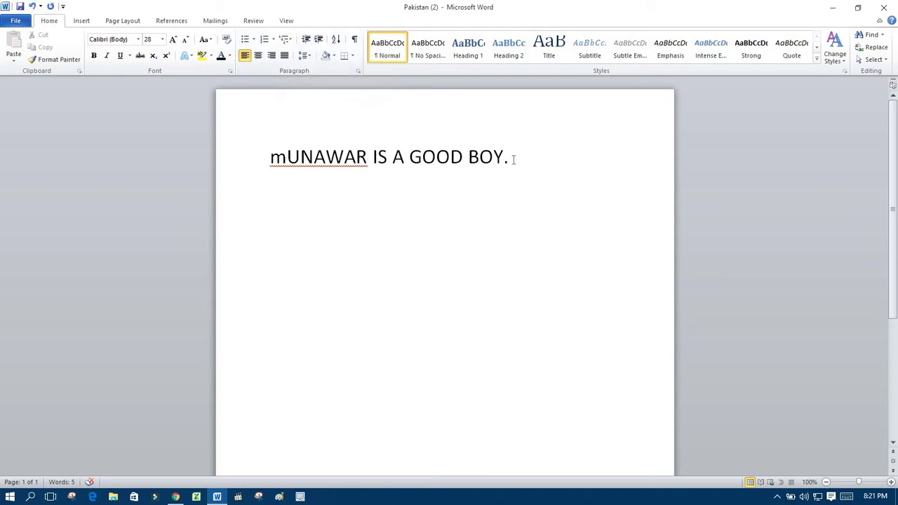
pyautogui.press('Return')
pyautogui.write('YES')
pyautogui.press('Return')
pyautogui.write('NO')
pyautogui.press('Return')
pyautogui.write('Y')
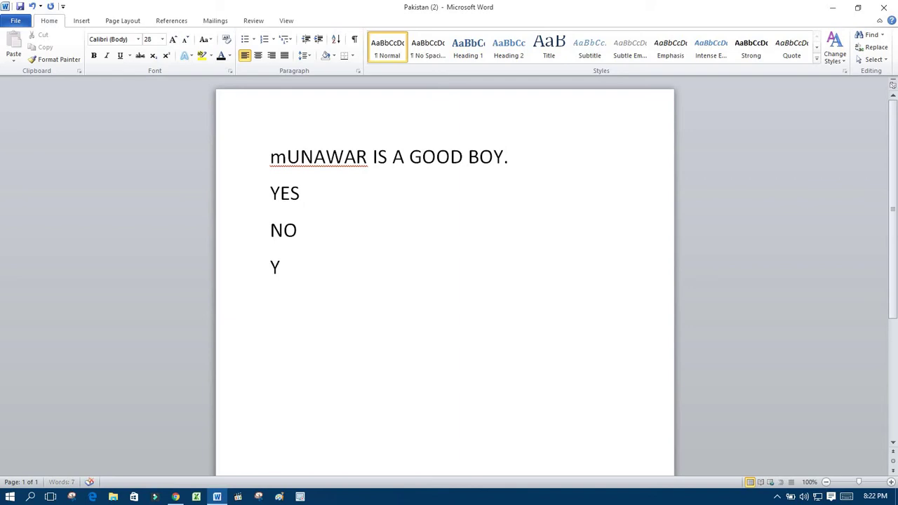
pyautogui.write('ES')
pyautogui.press('Return')
pyautogui.write('NO')
# Select the four YES/NO lines and preview the available bullet, numbering and multilevel list styles on them
pyautogui.moveTo(308, 297); pyautogui.dragTo(274, 209)
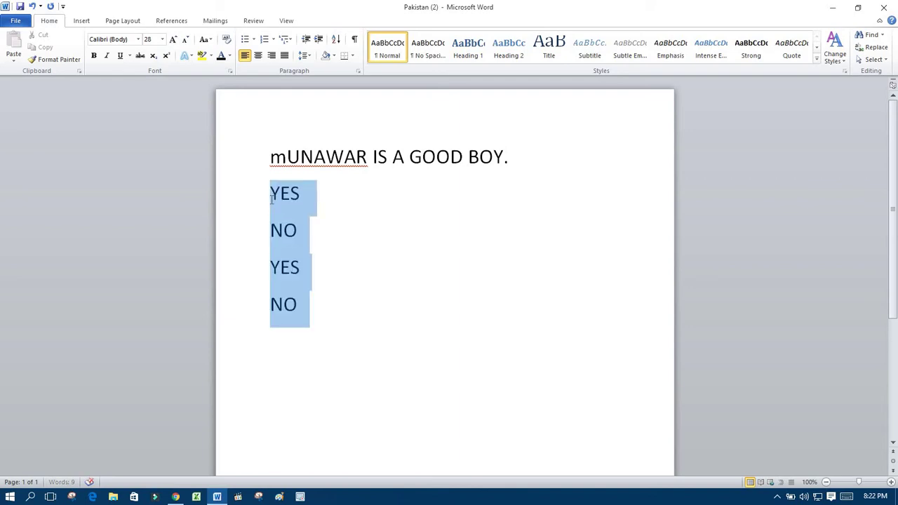
pyautogui.click(253, 39)
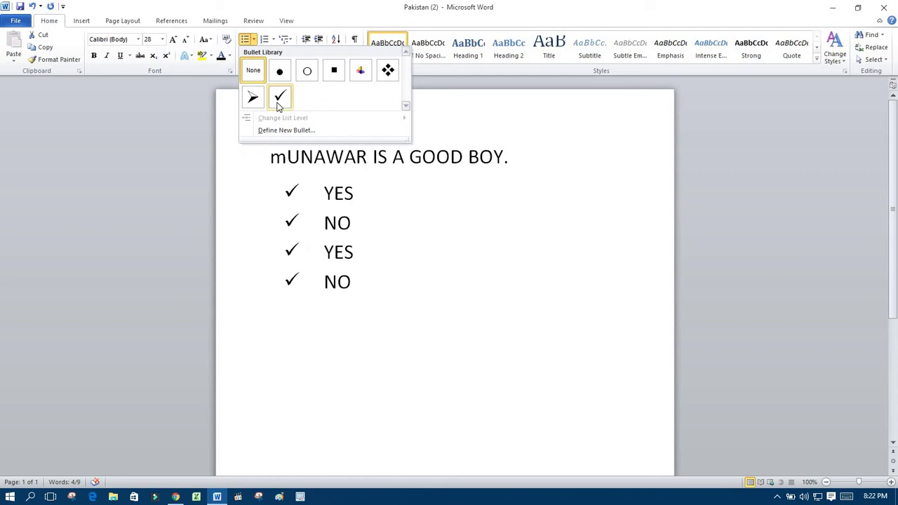
pyautogui.click(286, 40)
pyautogui.click(286, 39)
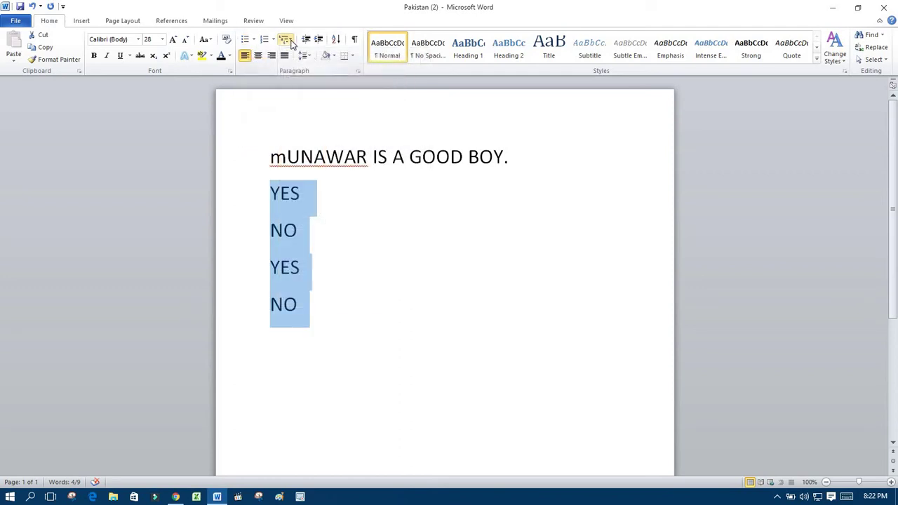
pyautogui.click(285, 39)
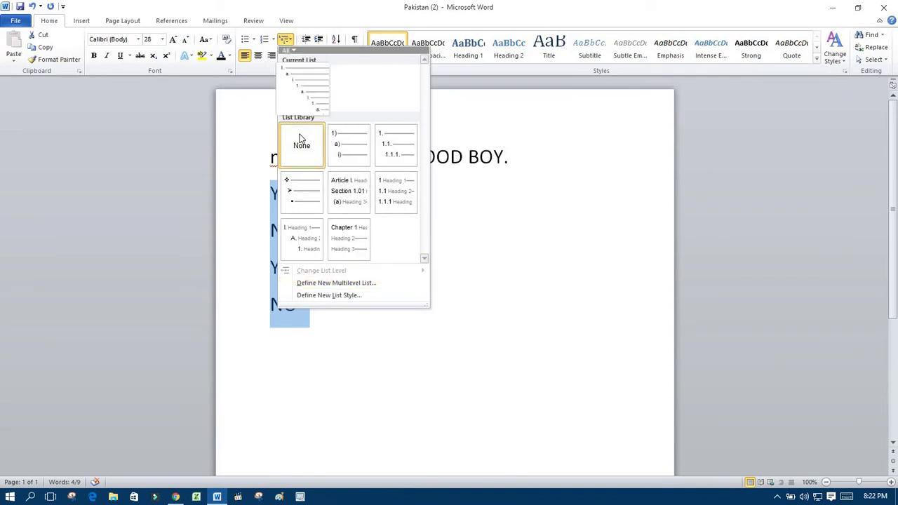
pyautogui.click(273, 40)
pyautogui.click(254, 40)
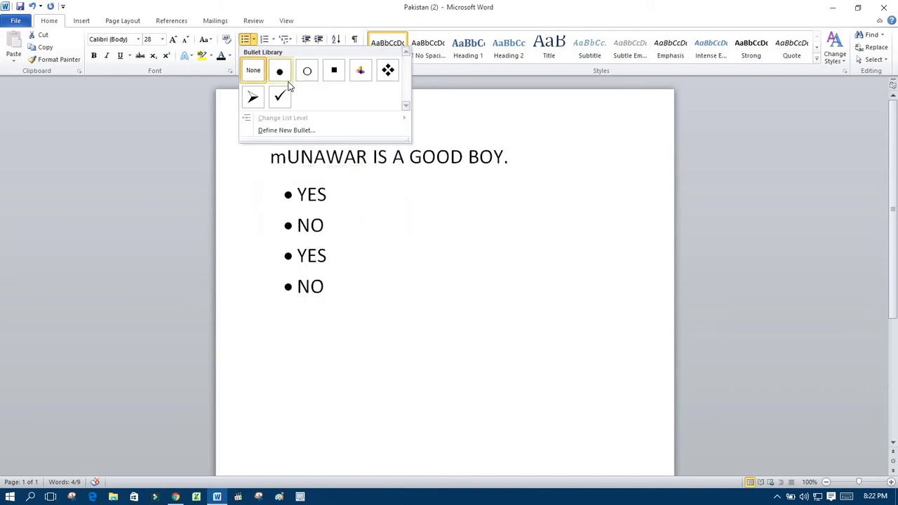
pyautogui.click(274, 40)
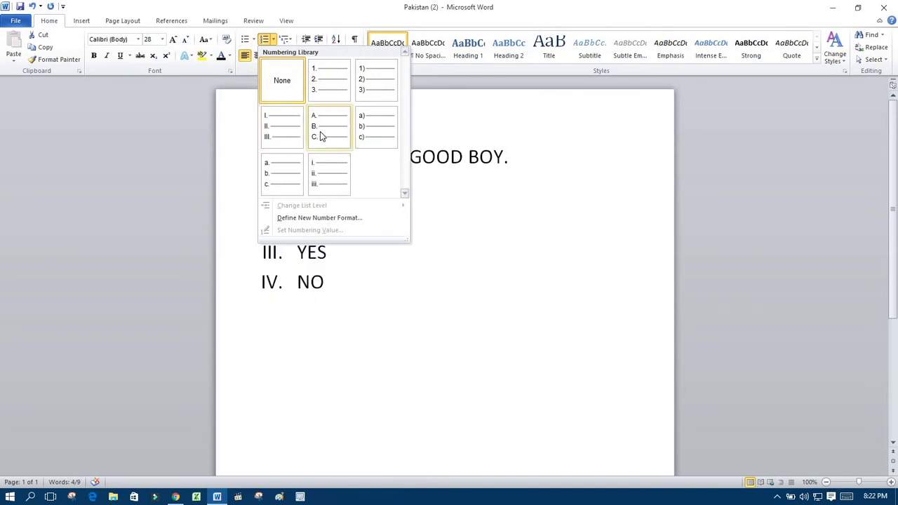
pyautogui.click(289, 40)
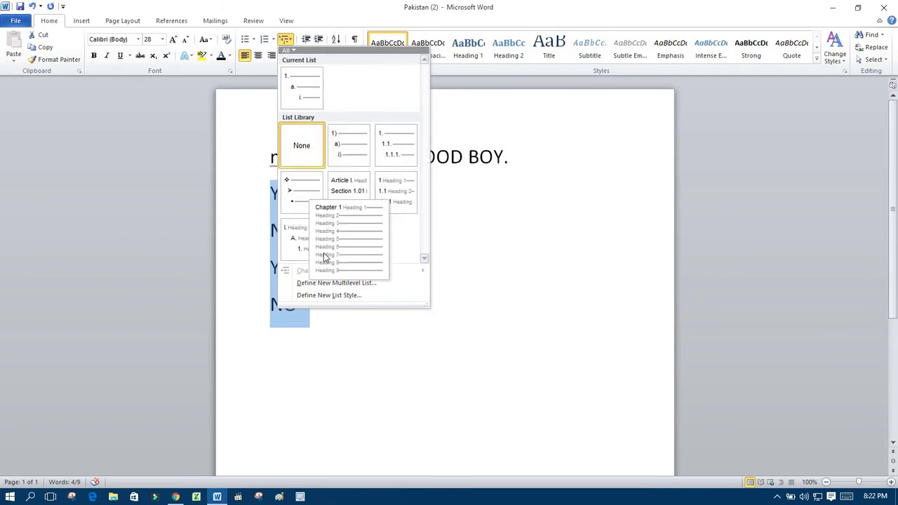
# Number the four YES/NO lines with Roman numerals, and switch the numbering to the 1., 2., 3. format
pyautogui.click(273, 40)
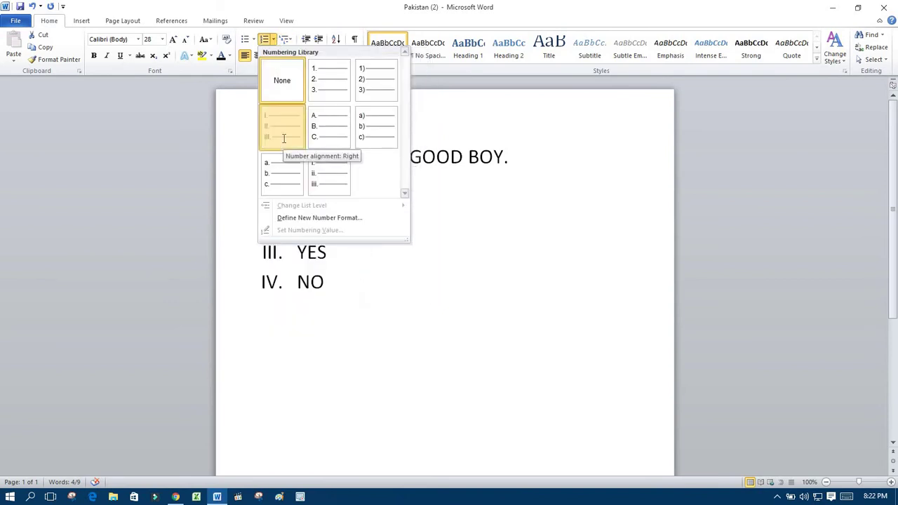
pyautogui.click(284, 143)
pyautogui.moveTo(334, 285); pyautogui.dragTo(262, 185)
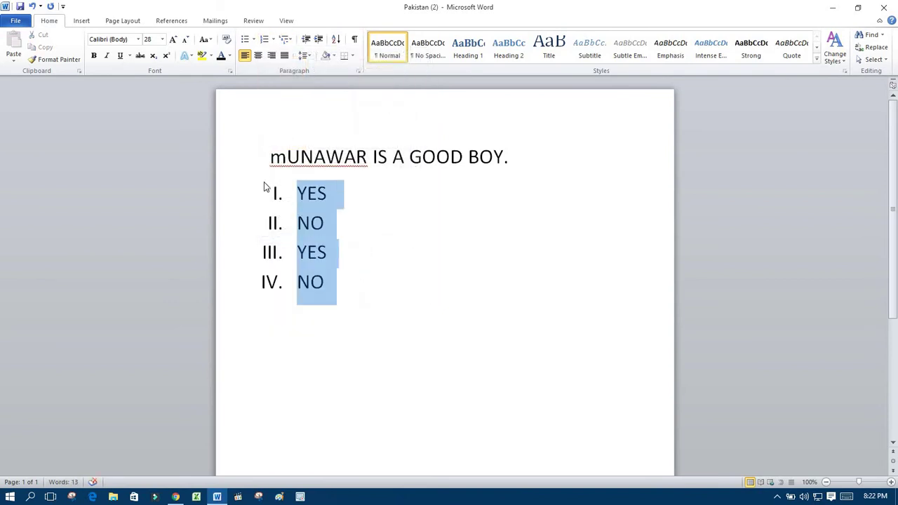
pyautogui.click(273, 40)
pyautogui.click(324, 144)
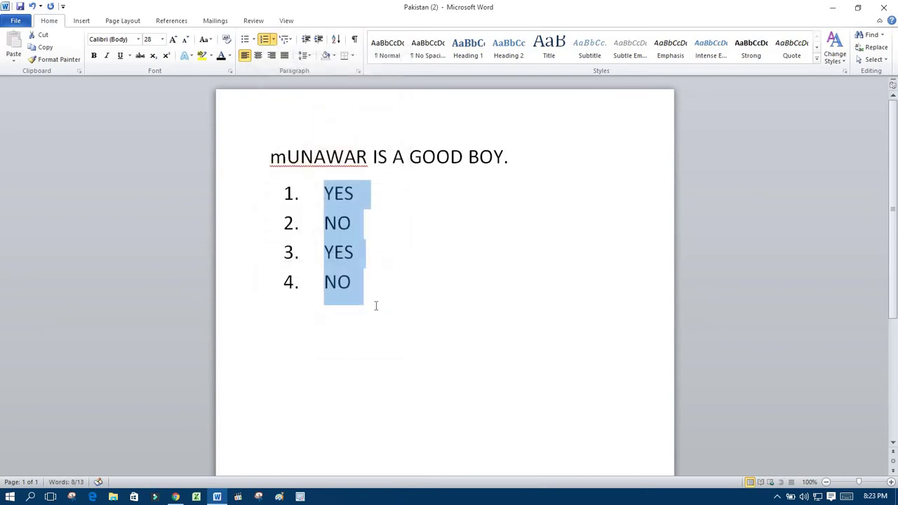
pyautogui.click(375, 305)
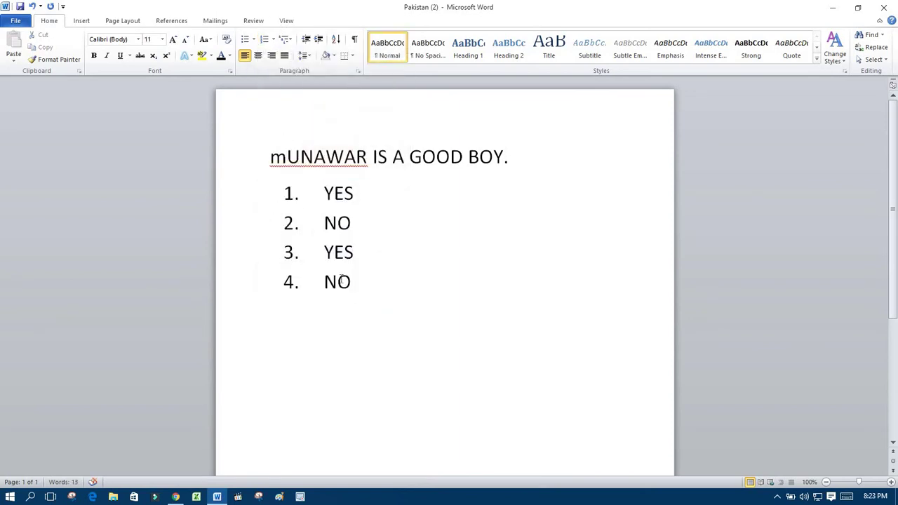
# Change the numbering of the four YES/NO lines to the a), b), c) format
pyautogui.moveTo(352, 282); pyautogui.dragTo(298, 191)
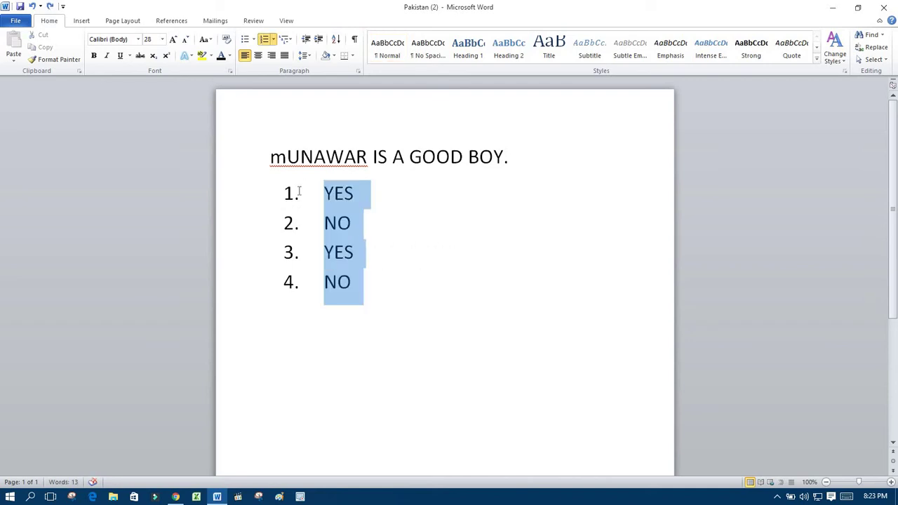
pyautogui.click(273, 39)
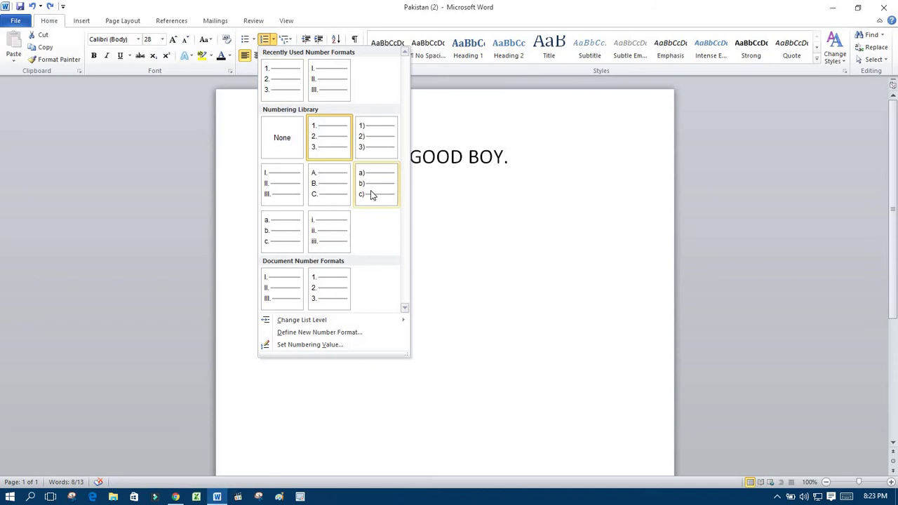
pyautogui.click(370, 190)
pyautogui.click(364, 250)
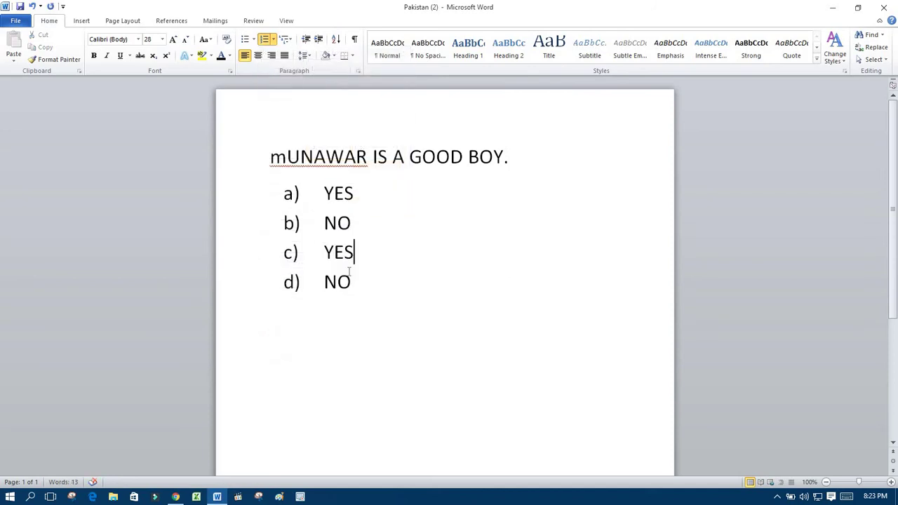
# Insert an empty line after list item c) and remove it again
pyautogui.moveTo(353, 282); pyautogui.dragTo(287, 182)
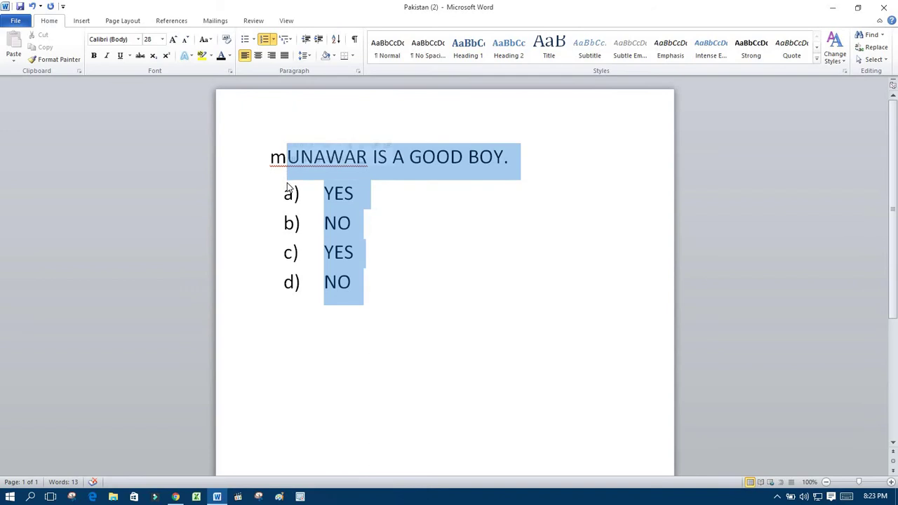
pyautogui.click(361, 254)
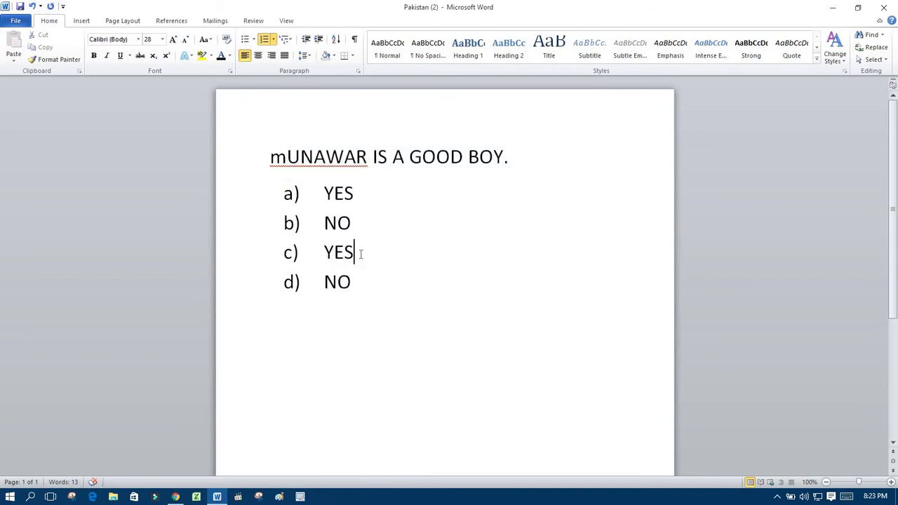
pyautogui.press('Return')
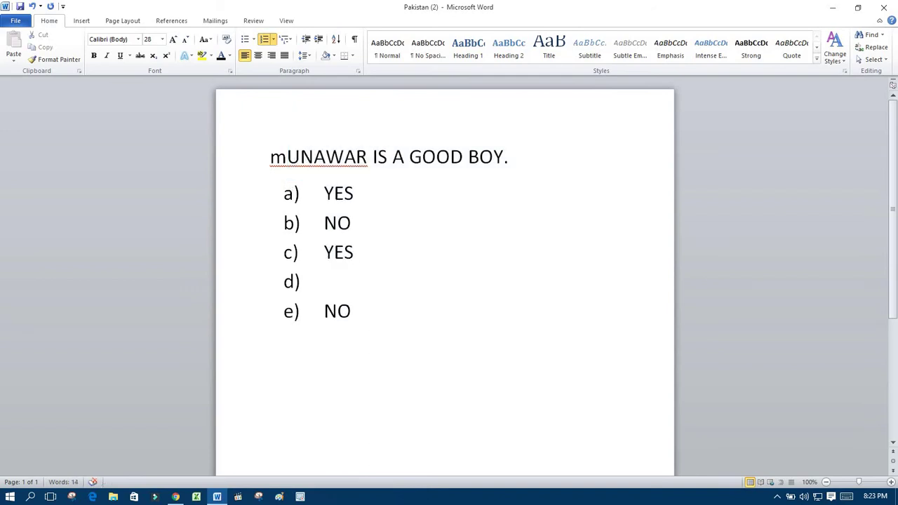
pyautogui.press('Return')
pyautogui.press('BackSpace')
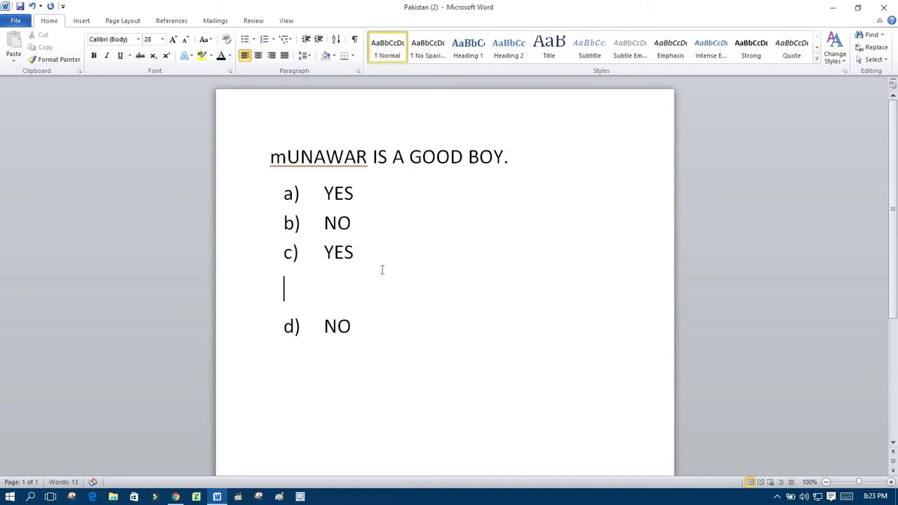
pyautogui.press('BackSpace')
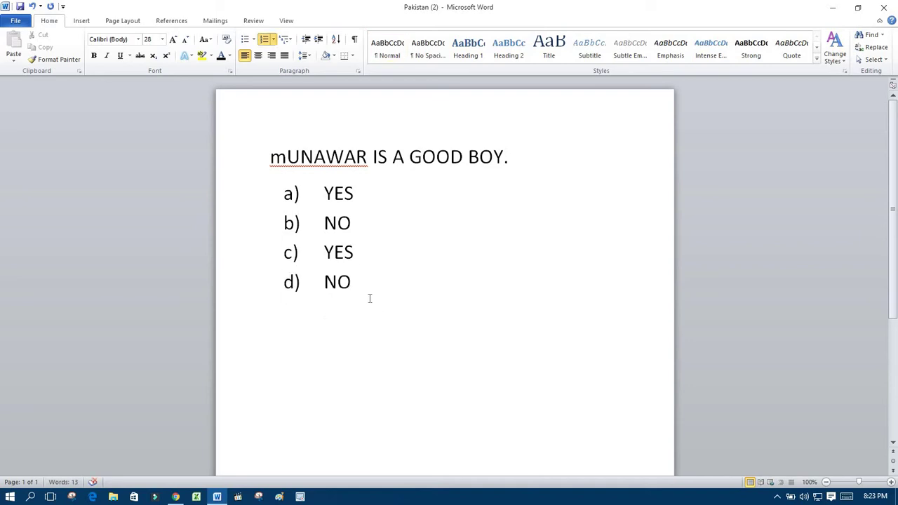
# End the lettered list after item d) and add blank space below it
pyautogui.press('Down')
pyautogui.press('Return')
pyautogui.press('Return')
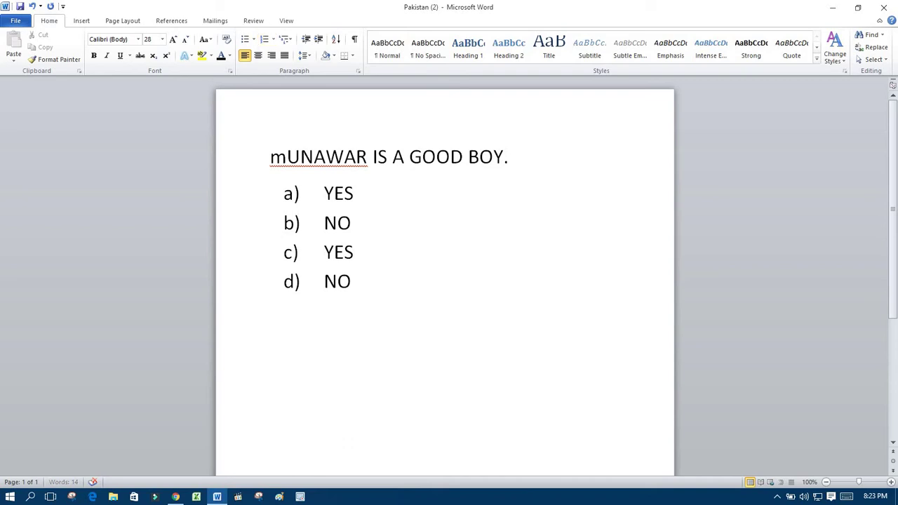
pyautogui.press('Return')
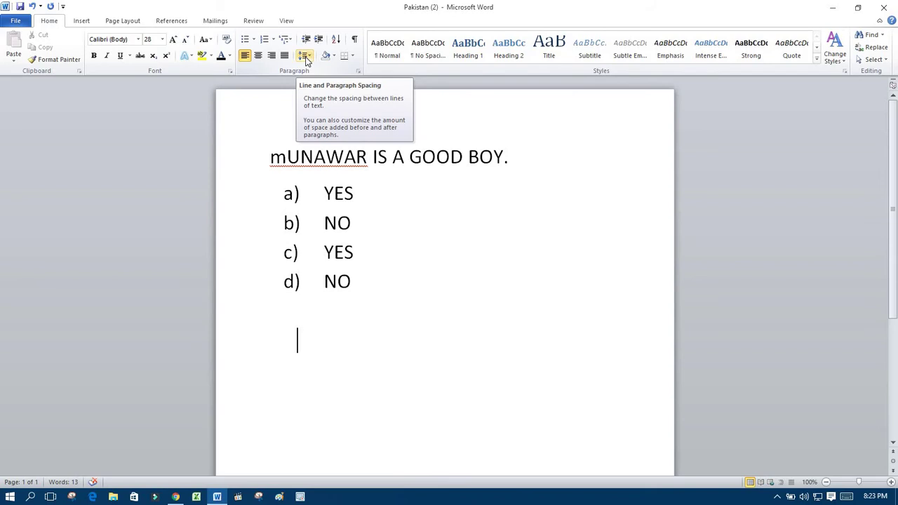
# Remove one empty line below the lettered list and set the four YES/NO items' line spacing to 1.0
pyautogui.click(368, 303)
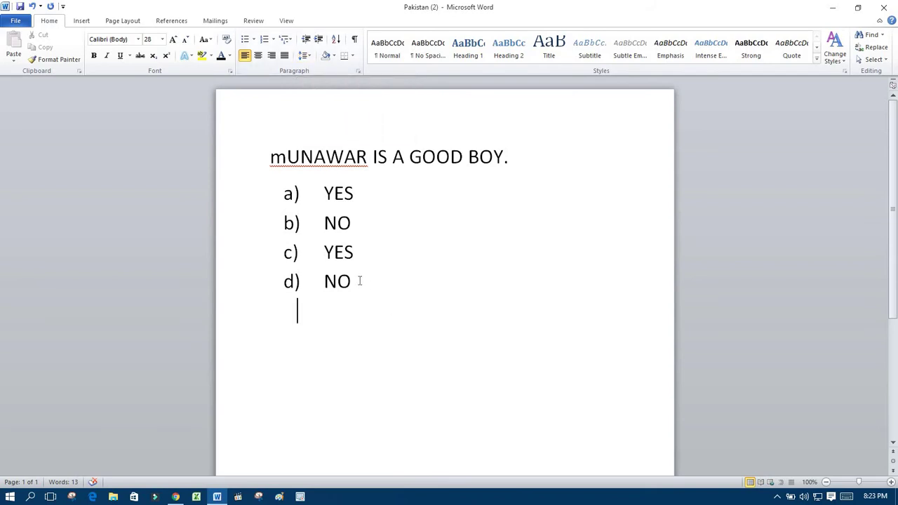
pyautogui.press('BackSpace')
pyautogui.moveTo(354, 283); pyautogui.dragTo(300, 195)
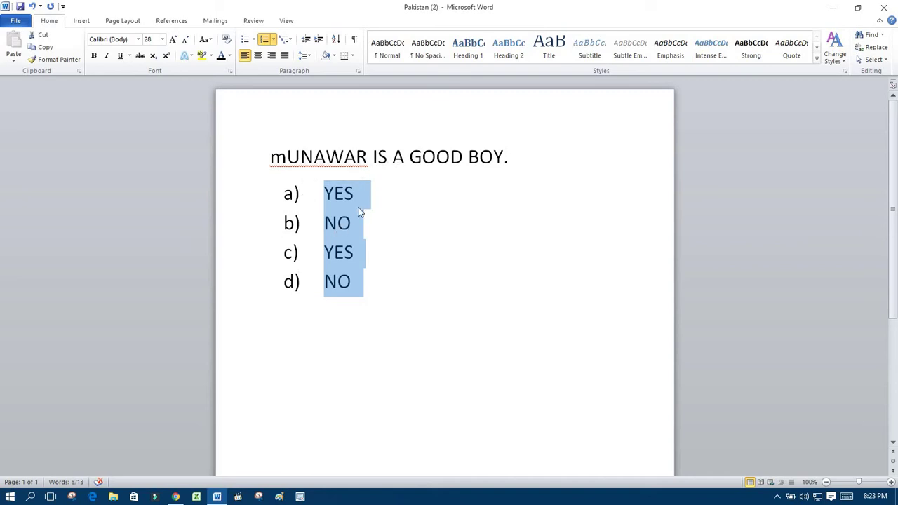
pyautogui.click(307, 59)
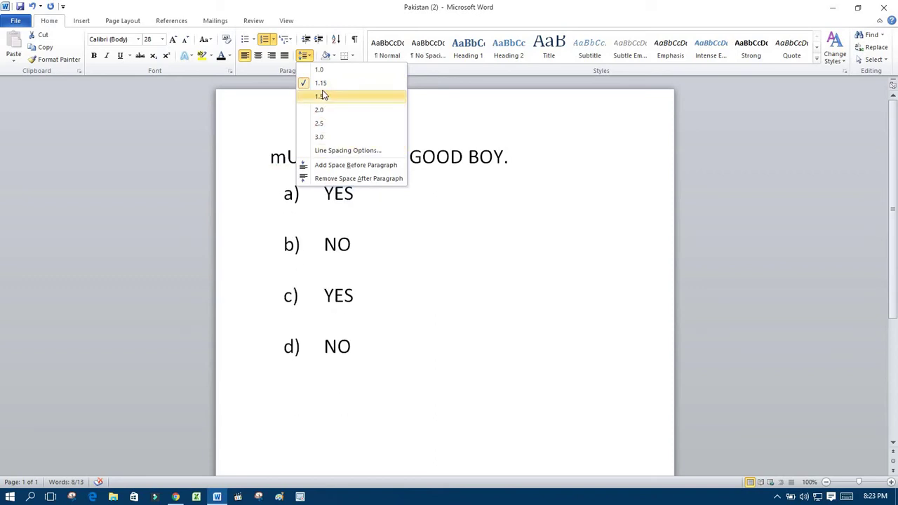
pyautogui.click(321, 70)
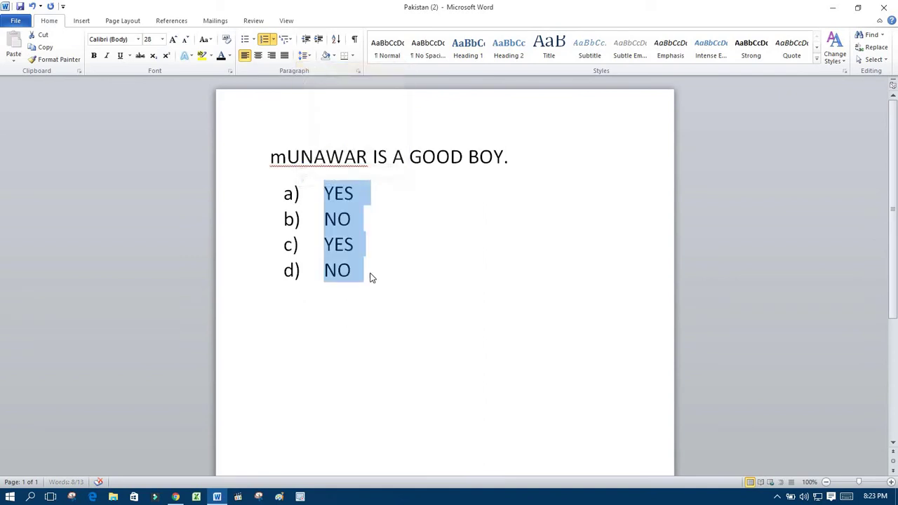
pyautogui.click(363, 262)
pyautogui.click(363, 263)
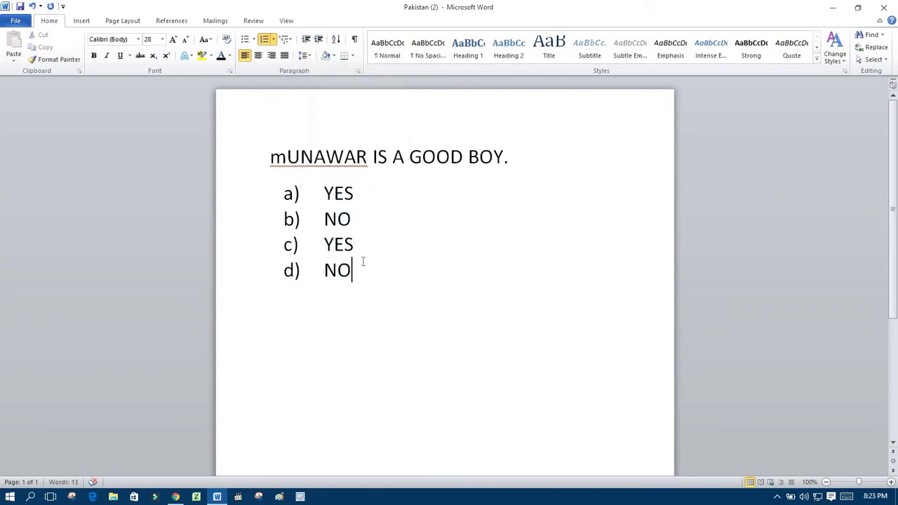
# Apply light green paragraph shading to the four lettered YES/NO items
pyautogui.moveTo(363, 262); pyautogui.dragTo(324, 188)
pyautogui.click(356, 270)
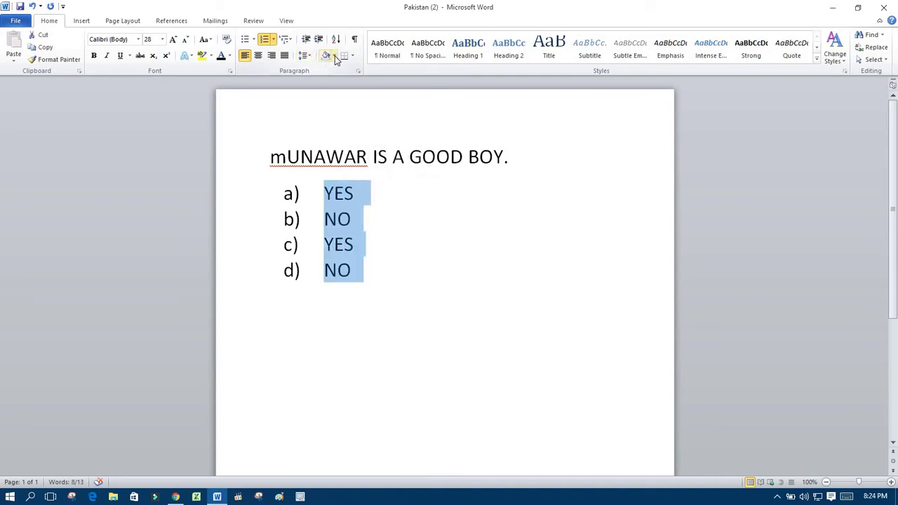
pyautogui.click(334, 57)
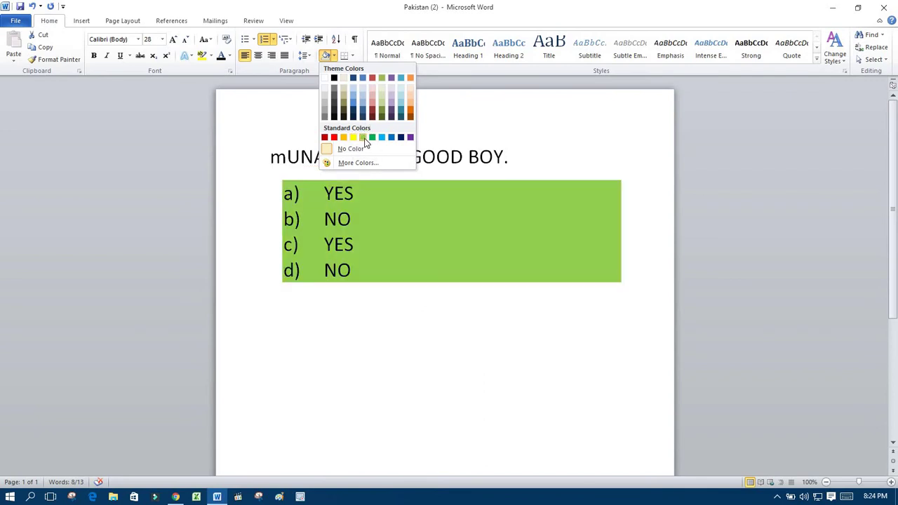
pyautogui.click(363, 137)
pyautogui.click(374, 254)
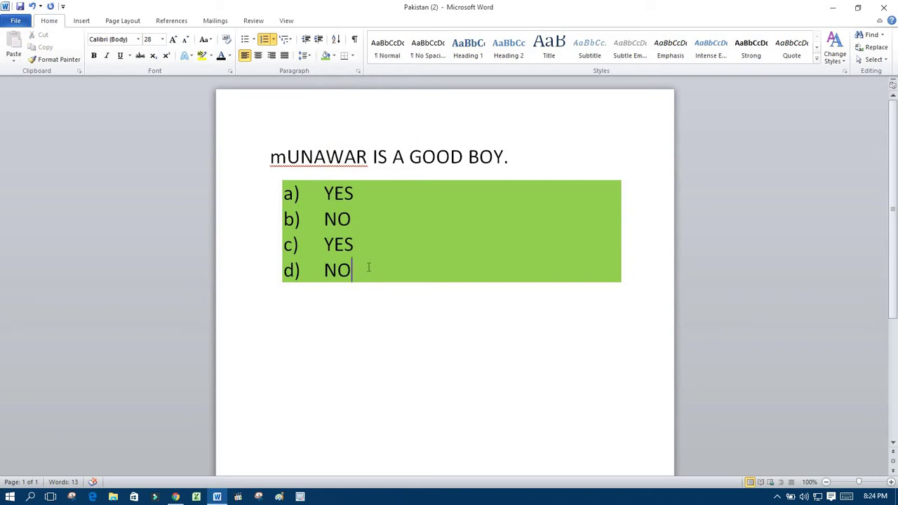
# Apply the same light green shading to the whole document, and undo both green shadings
pyautogui.moveTo(335, 259); pyautogui.dragTo(302, 169)
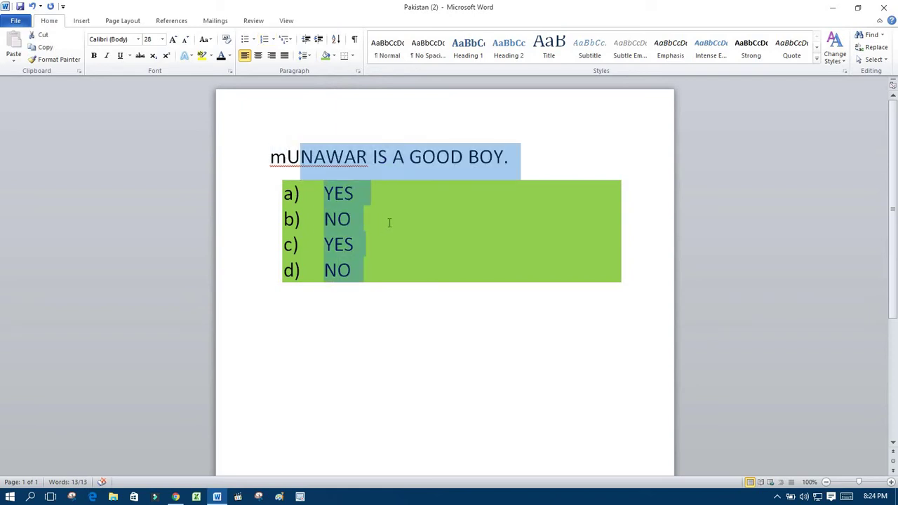
pyautogui.click(391, 224)
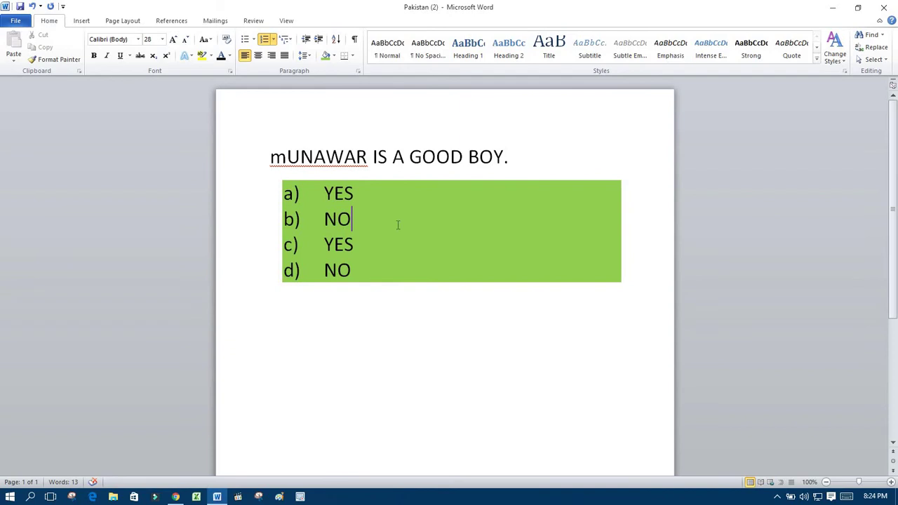
pyautogui.hotkey('ctrl', 'a')
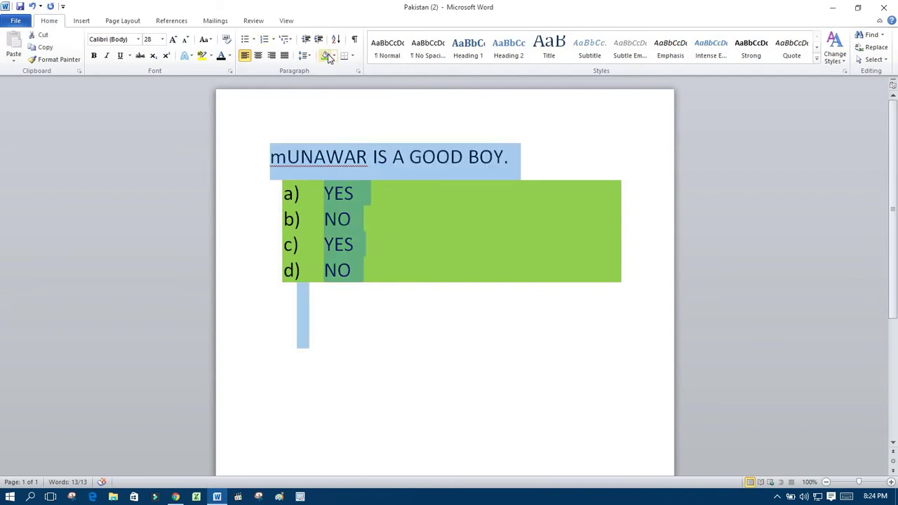
pyautogui.click(325, 56)
pyautogui.click(388, 240)
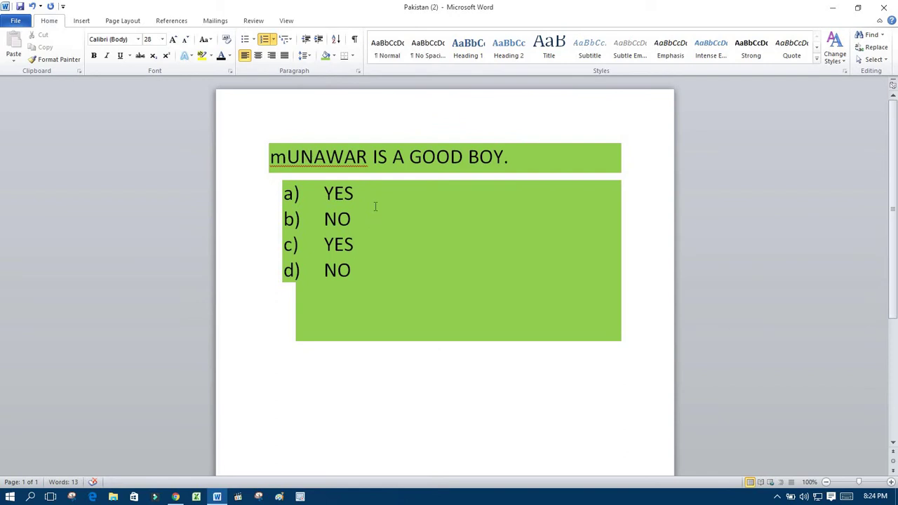
pyautogui.hotkey('ctrl', 'z')
pyautogui.hotkey('ctrl', 'z')
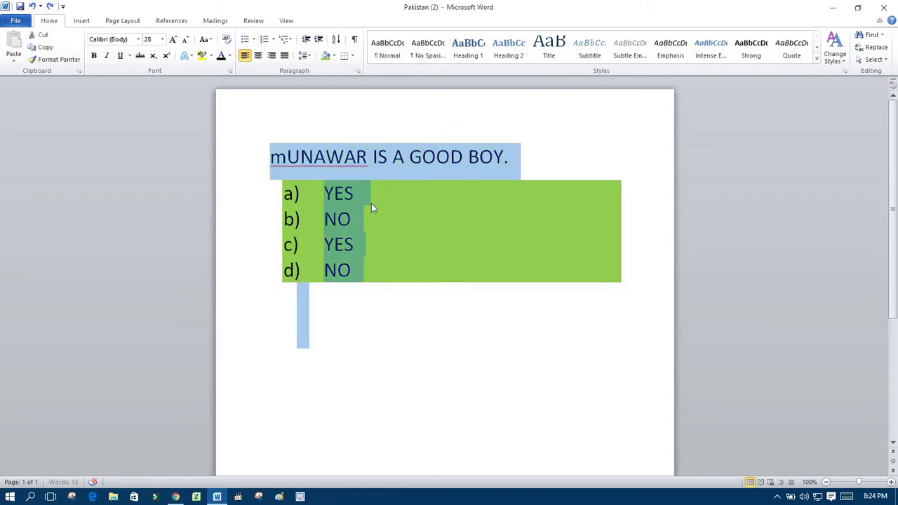
# View the Sort Text options for the lettered list without sorting, and show the formatting marks
pyautogui.click(336, 40)
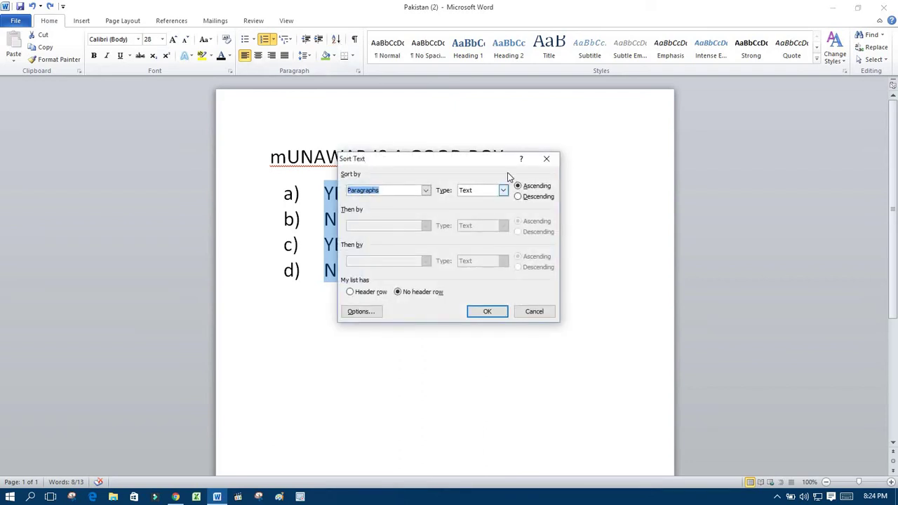
pyautogui.click(547, 159)
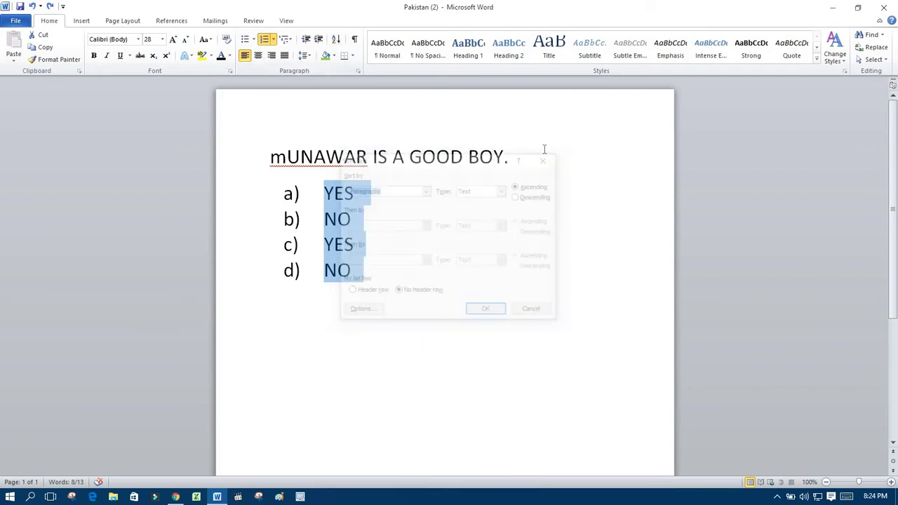
pyautogui.click(355, 40)
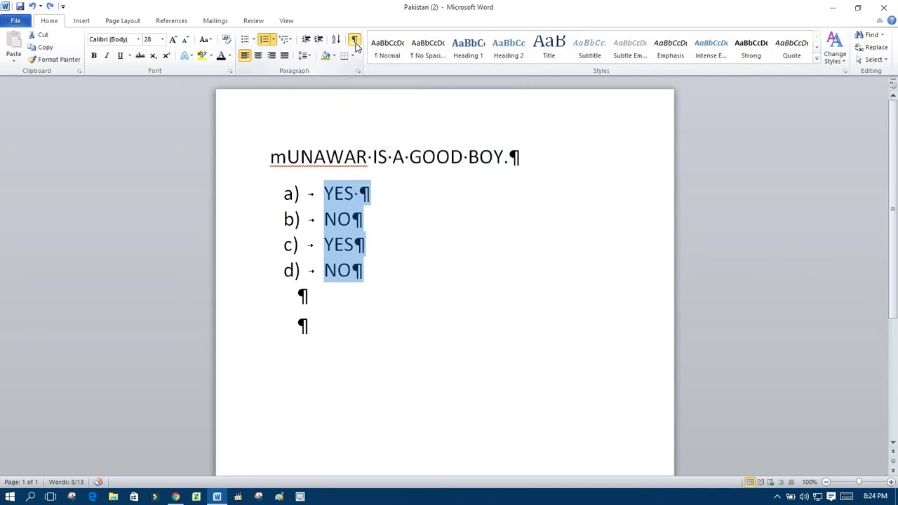
# Undo the list's line spacing change with the formatting marks hidden again, and remove the empty item e)
pyautogui.hotkey('ctrl', 'z')
pyautogui.hotkey('ctrl', 'z')
pyautogui.hotkey('ctrl', 'z')
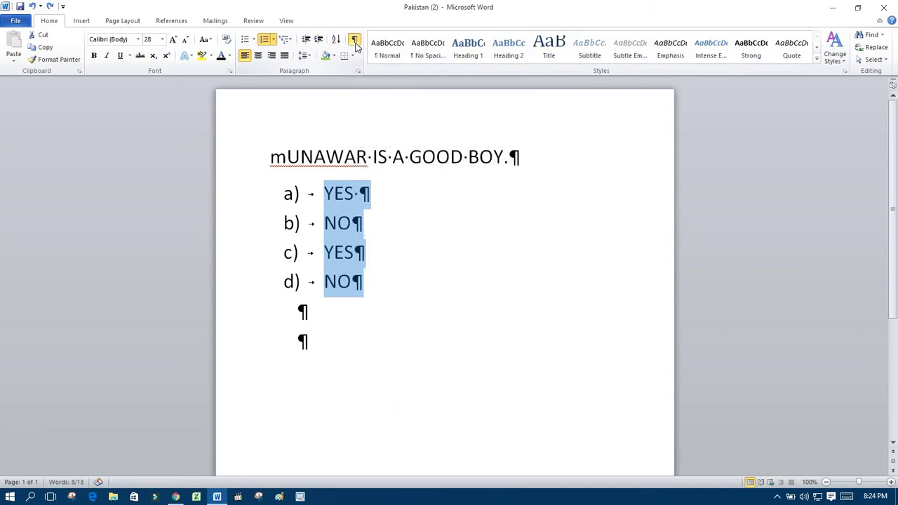
pyautogui.click(355, 41)
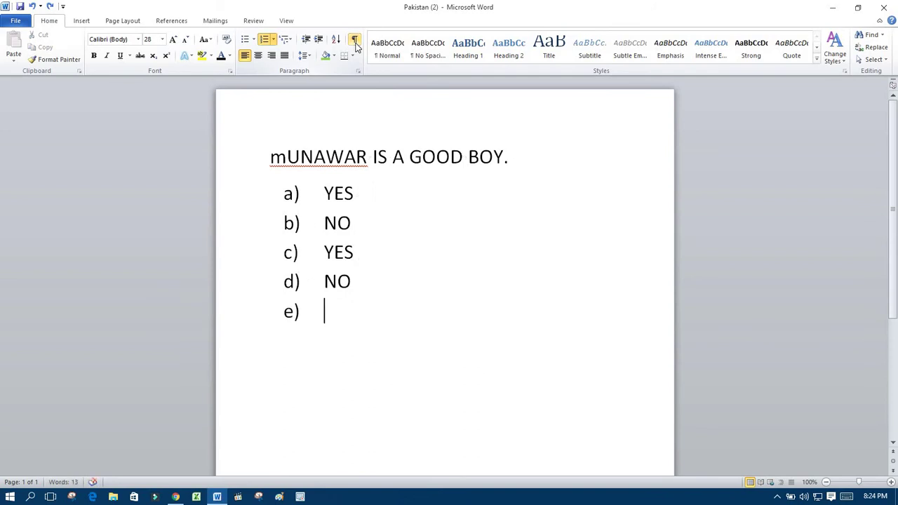
pyautogui.press('BackSpace')
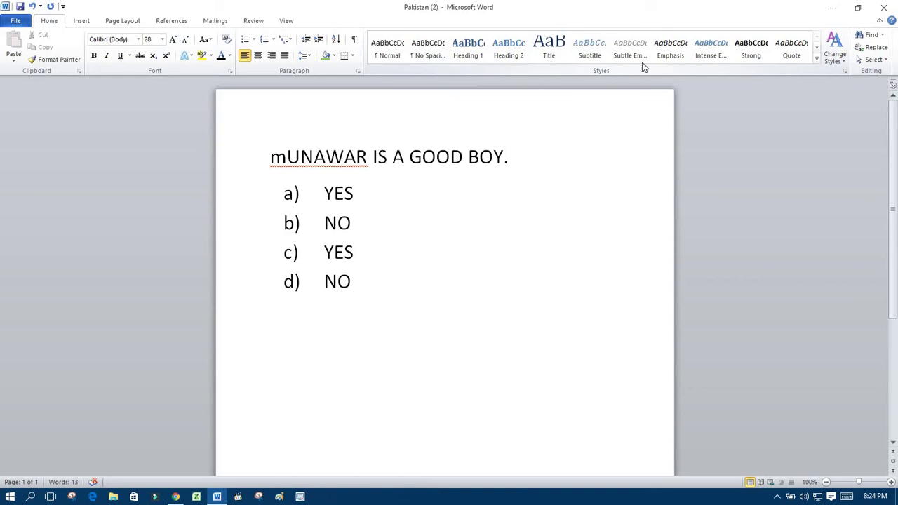
# Apply the Heading 1 style to the empty line below the list and enter "XKKzjz{l" there
pyautogui.click(817, 67)
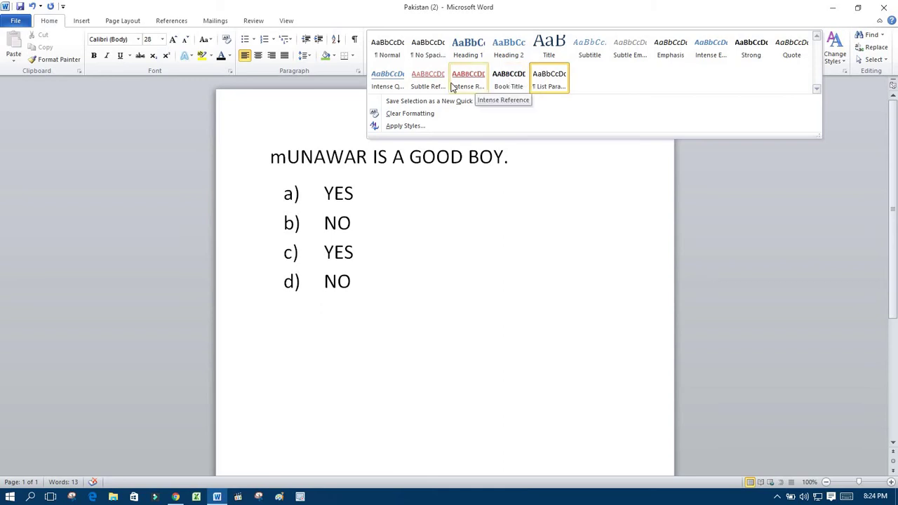
pyautogui.click(467, 49)
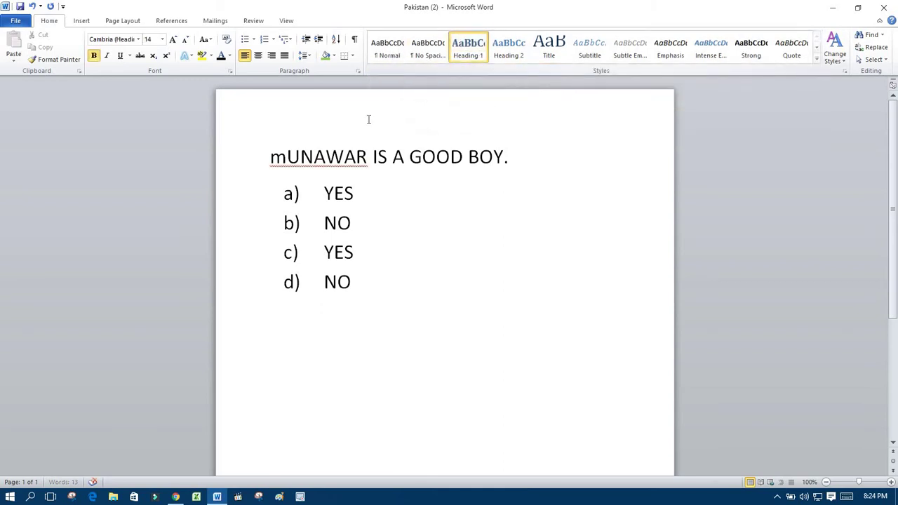
pyautogui.write('XKKzjz{l')
# Extend the line below the list with "ZSXZxzX" in Heading 2 style, and restyle it as Heading 3 and as Title
pyautogui.click(518, 46)
pyautogui.write('ZSXZx')
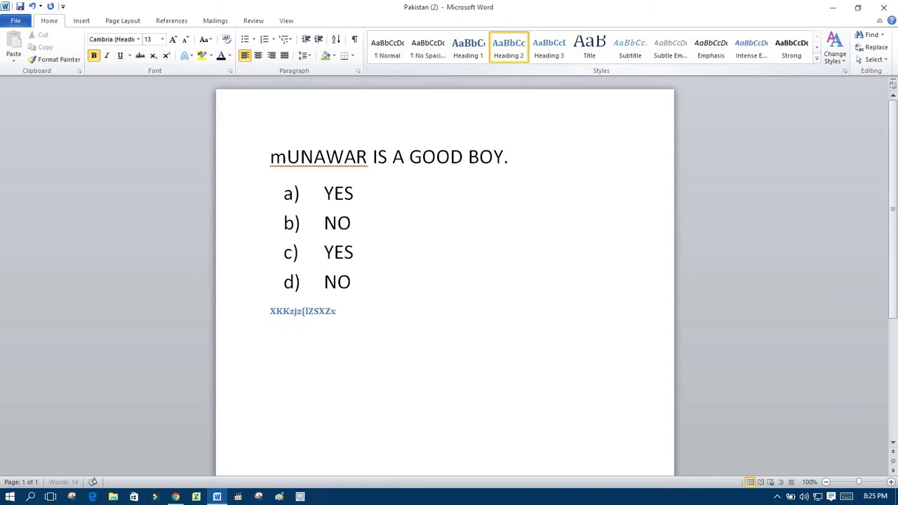
pyautogui.write('zX')
pyautogui.click(549, 46)
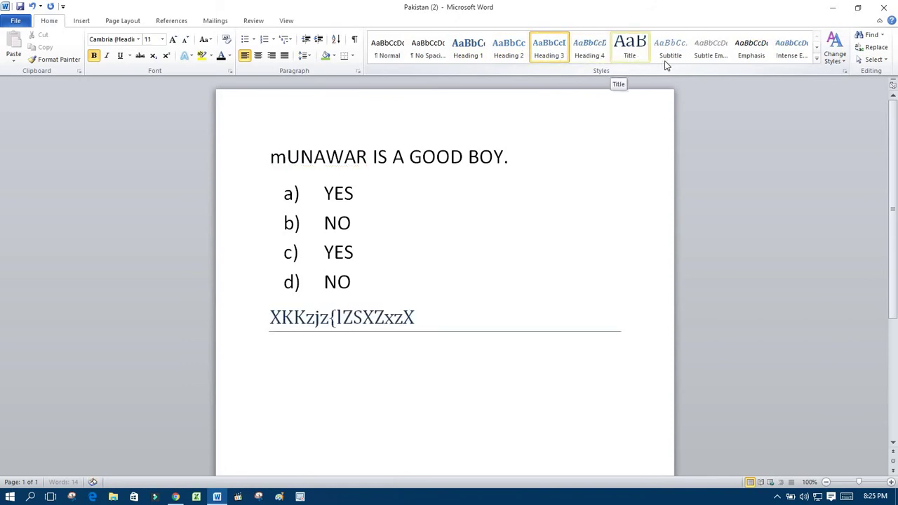
pyautogui.click(630, 46)
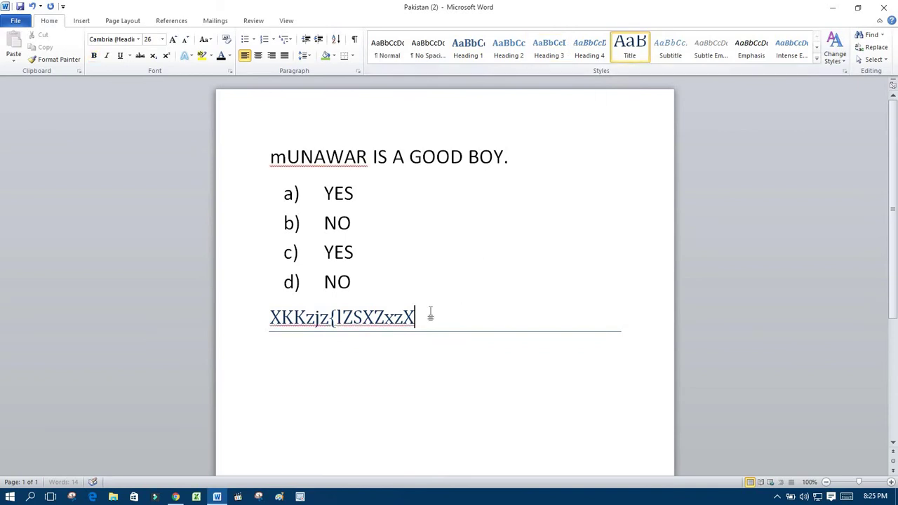
# Clear the entire document and enter "RESUME" in the Title style on the first line
pyautogui.hotkey('ctrl', 'a')
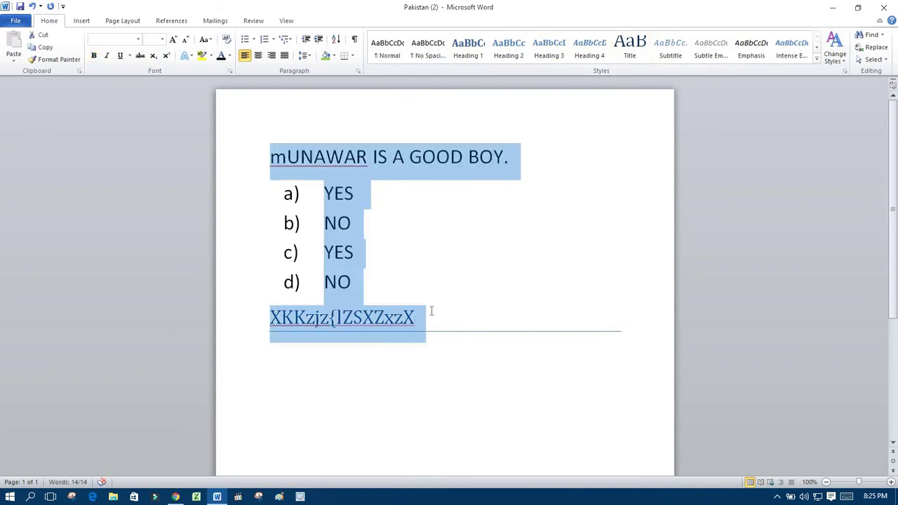
pyautogui.press('Delete')
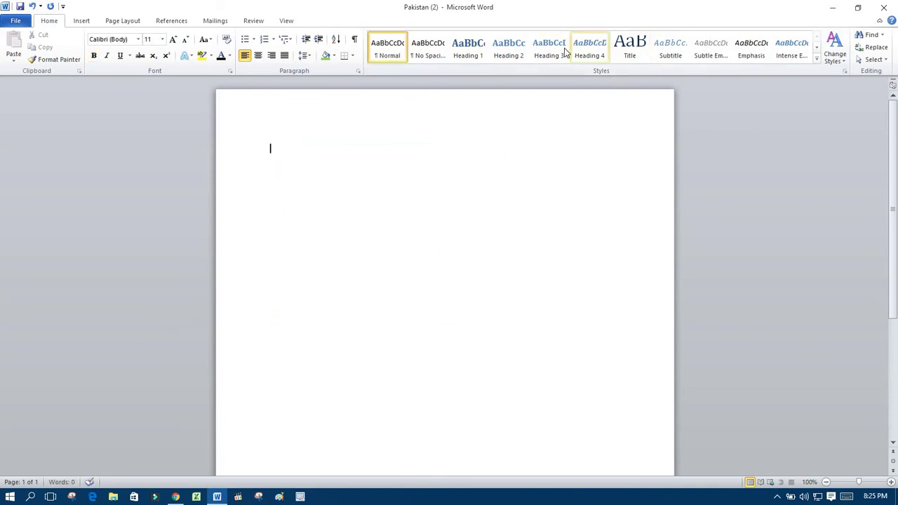
pyautogui.click(561, 51)
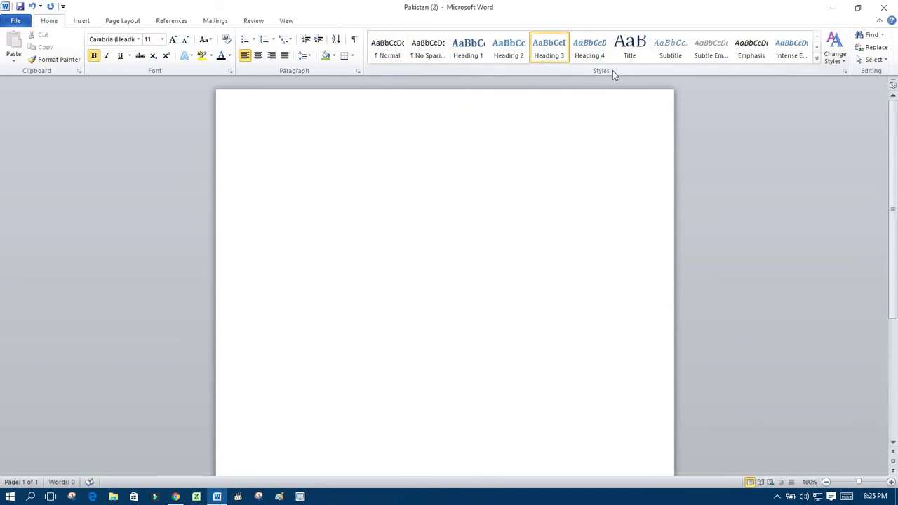
pyautogui.click(507, 47)
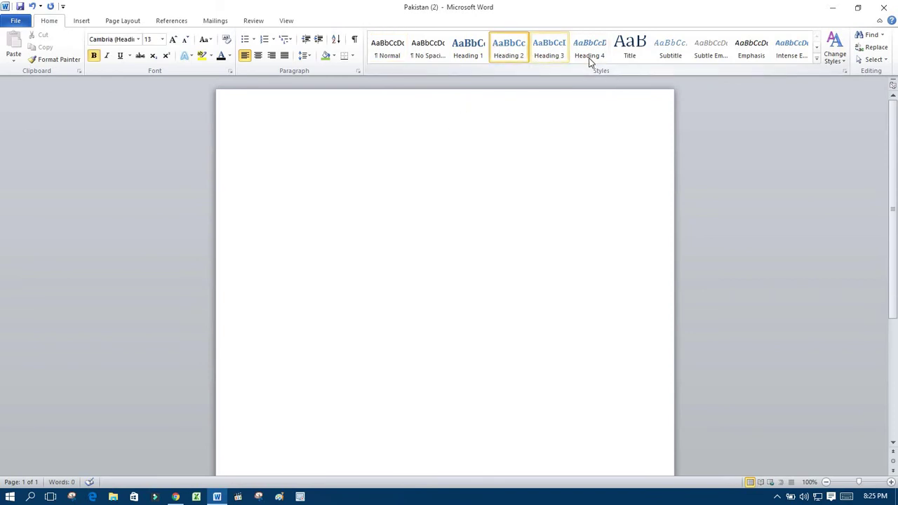
pyautogui.click(646, 53)
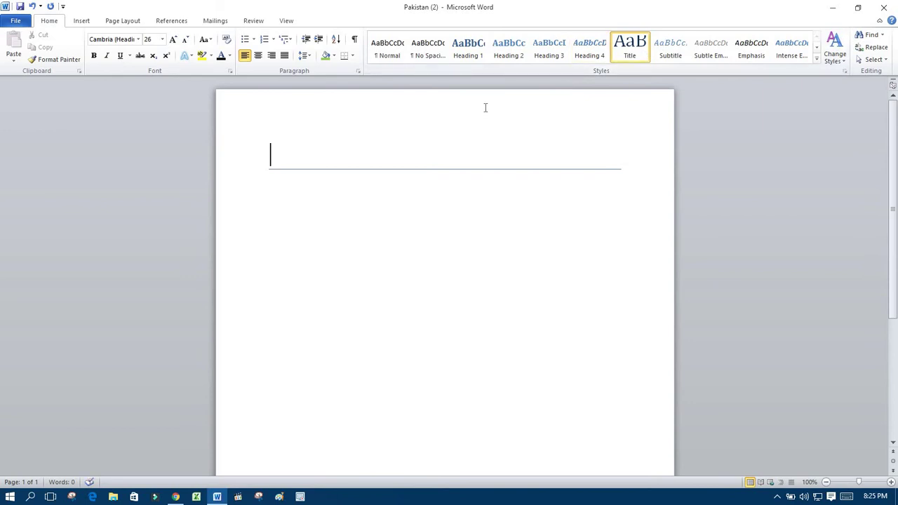
pyautogui.write('RESUME')
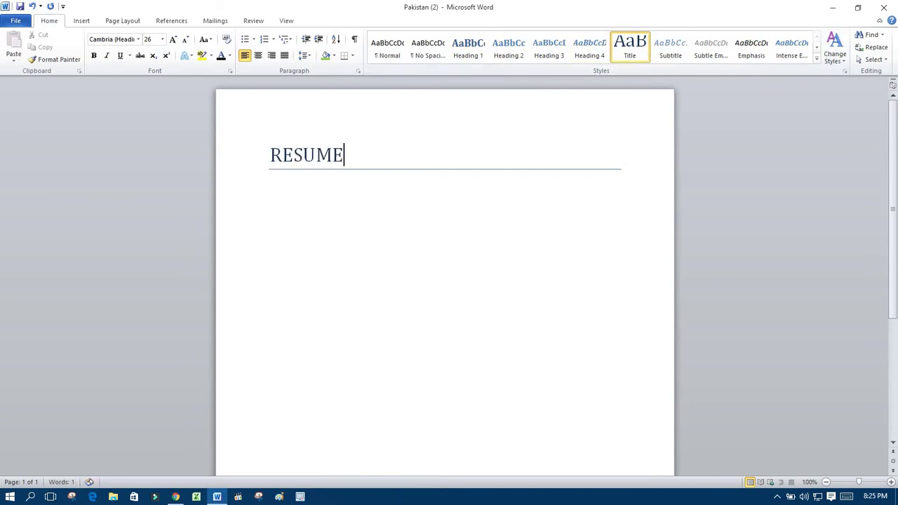
# Centre the RESUME title on the page
pyautogui.hotkey('ctrl', 'a')
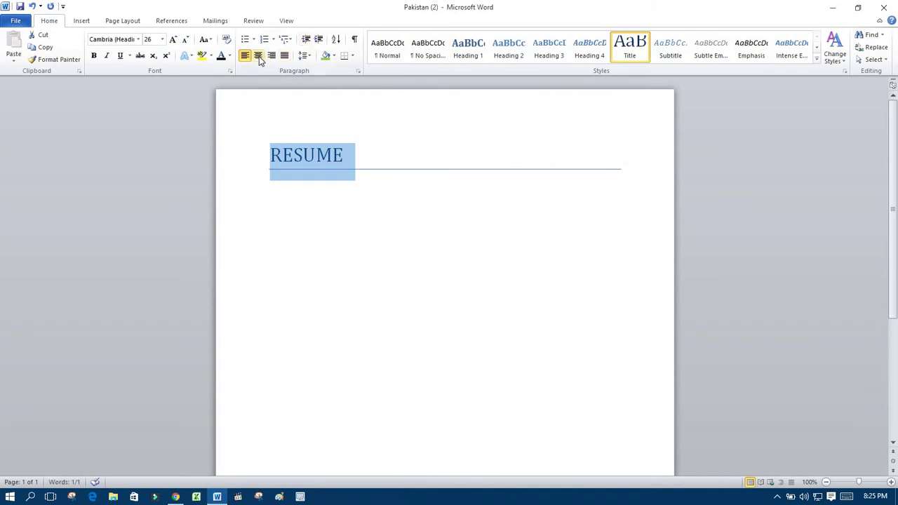
pyautogui.click(258, 55)
pyautogui.click(635, 171)
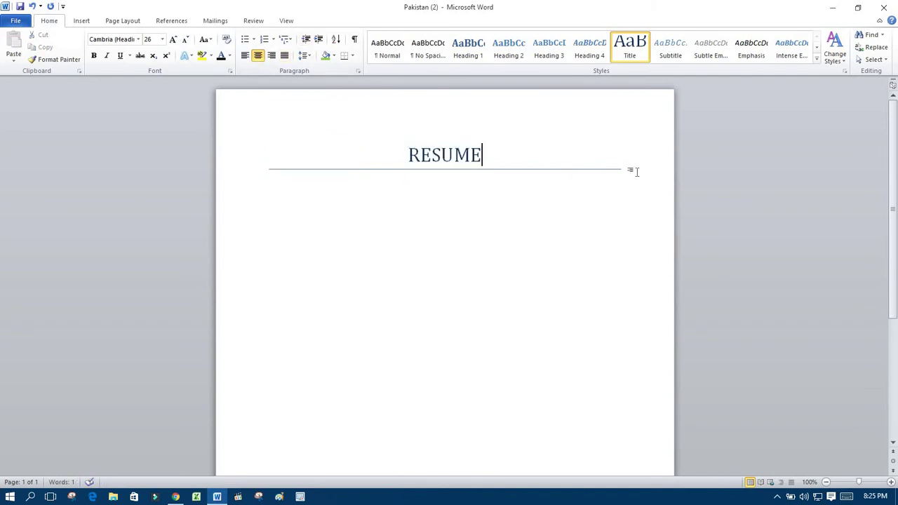
# Add a "Name :" line with the person's first name in Normal style below the title, followed by a new empty line
pyautogui.press('Return')
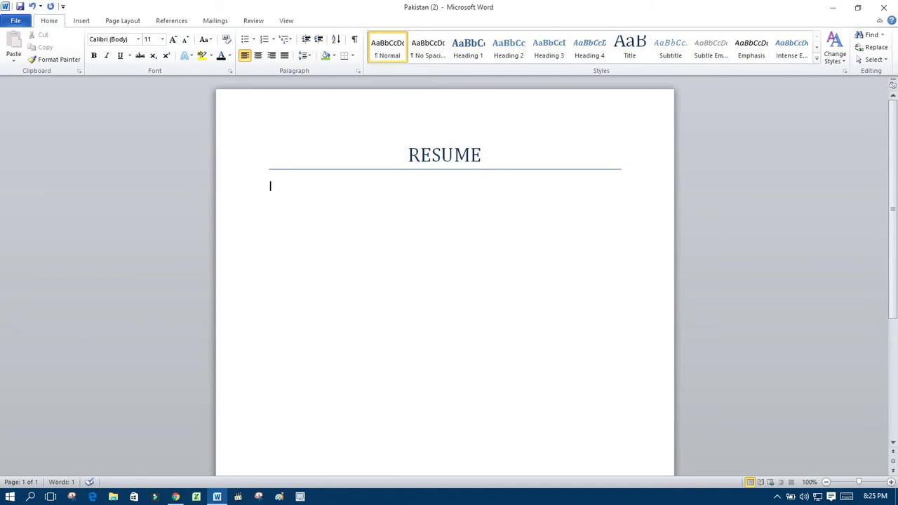
pyautogui.write('Name : Hamza')
pyautogui.click(819, 60)
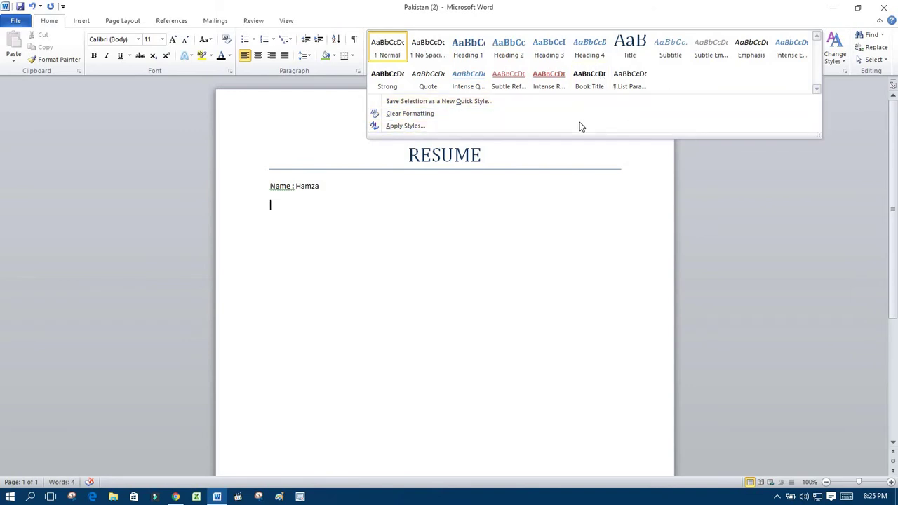
pyautogui.click(694, 170)
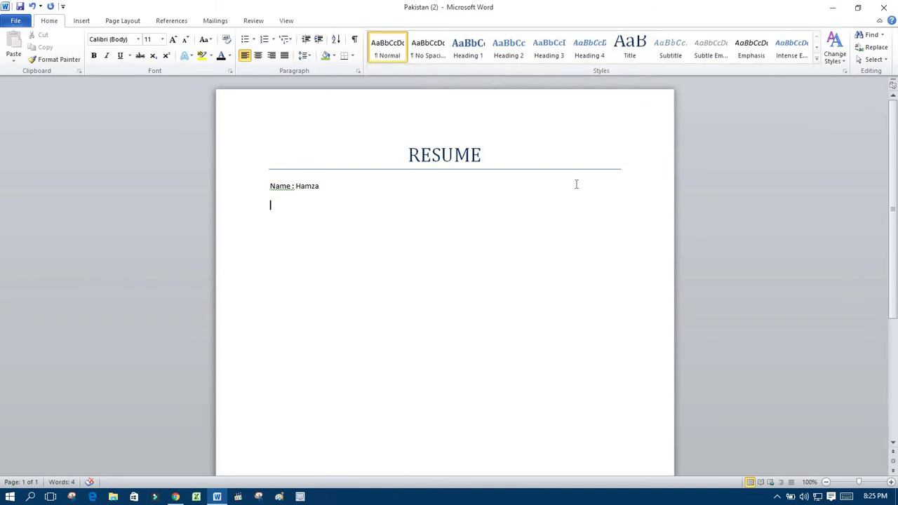
# Delete all the resume text and reset the remaining empty line to Normal style
pyautogui.press('BackSpace')
pyautogui.press('BackSpace')
pyautogui.press('BackSpace')
pyautogui.press('BackSpace')
pyautogui.press('BackSpace')
pyautogui.press('BackSpace')
pyautogui.press('BackSpace')
pyautogui.press('BackSpace')
pyautogui.press('BackSpace')
pyautogui.press('BackSpace')
pyautogui.press('BackSpace')
pyautogui.press('BackSpace')
pyautogui.press('BackSpace')
pyautogui.press('BackSpace')
pyautogui.press('BackSpace')
pyautogui.press('BackSpace')
pyautogui.press('BackSpace')
pyautogui.press('BackSpace')
pyautogui.press('BackSpace')
pyautogui.press('BackSpace')
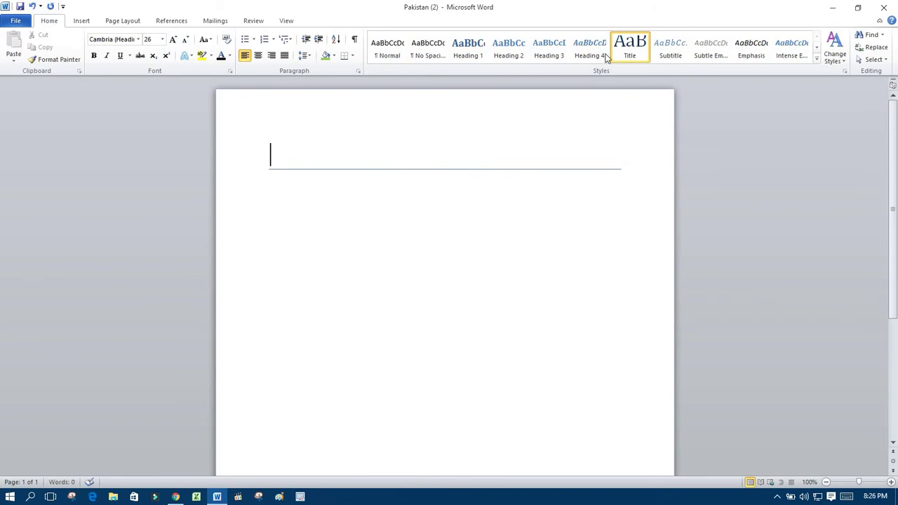
pyautogui.click(390, 60)
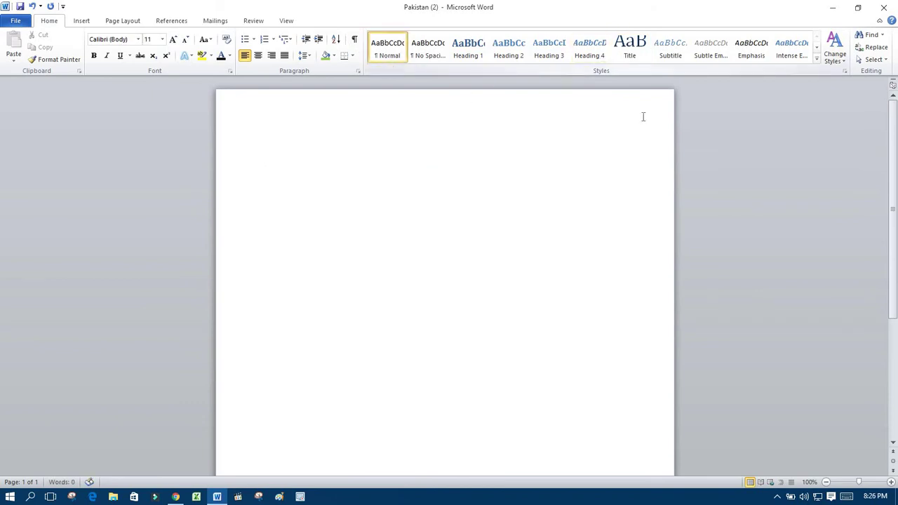
# Look through the built-in style sets, theme fonts and theme colours available for changing the document's styles
pyautogui.click(840, 62)
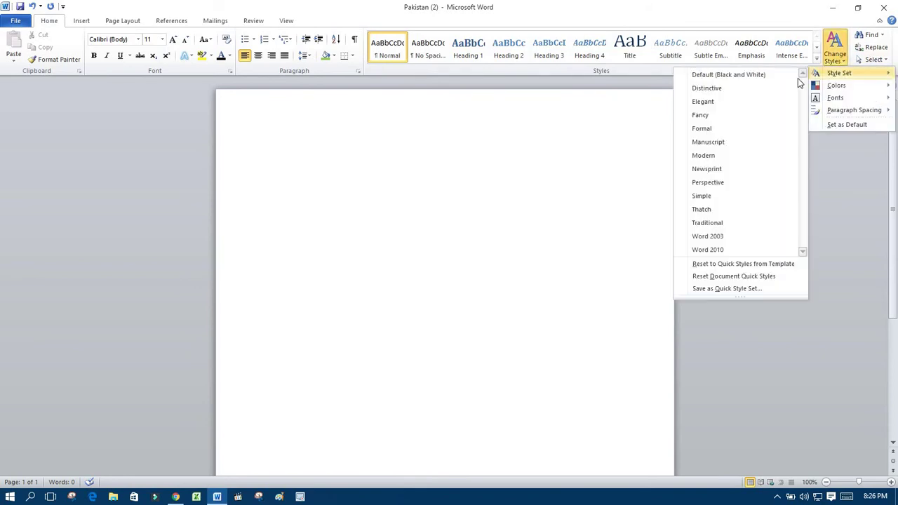
pyautogui.moveTo(853, 103)
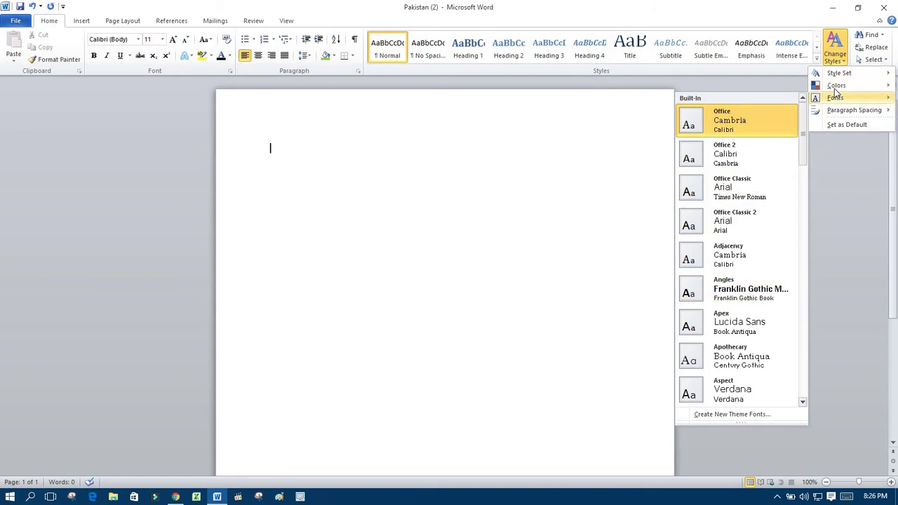
pyautogui.moveTo(836, 86)
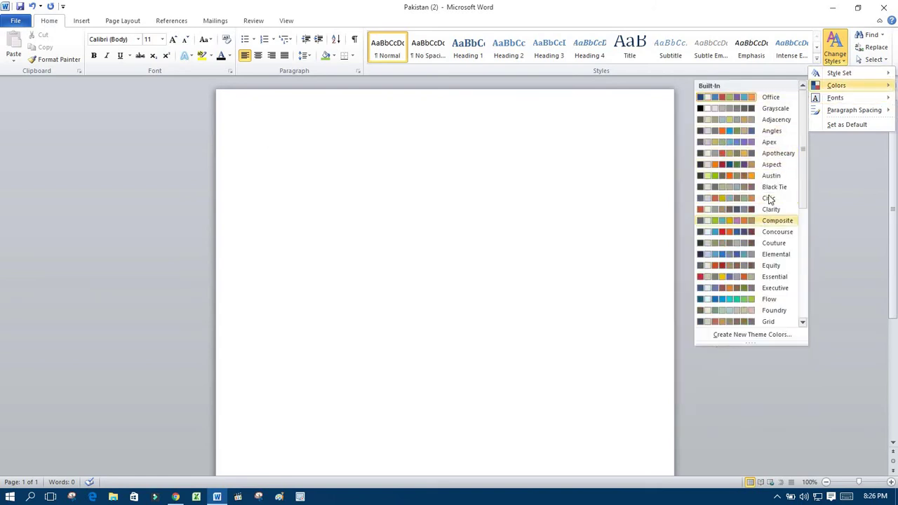
pyautogui.scroll(-6, 778, 237)
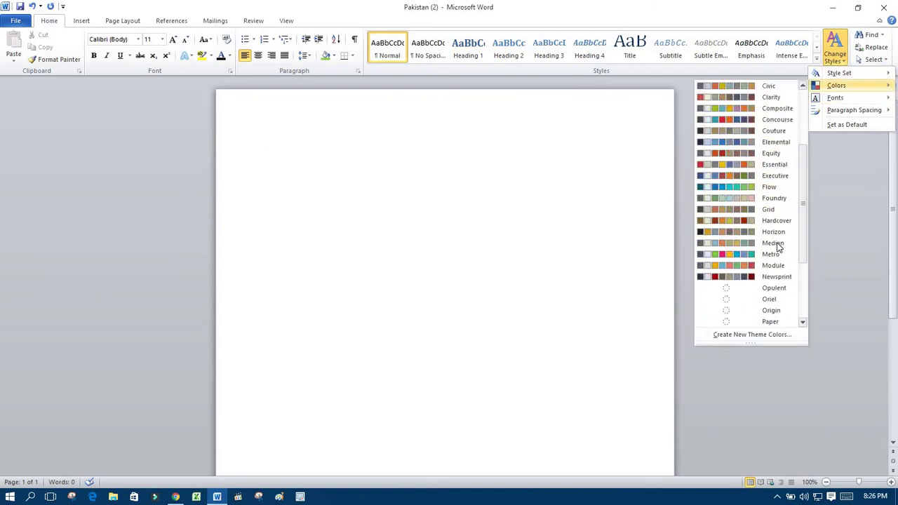
pyautogui.click(848, 249)
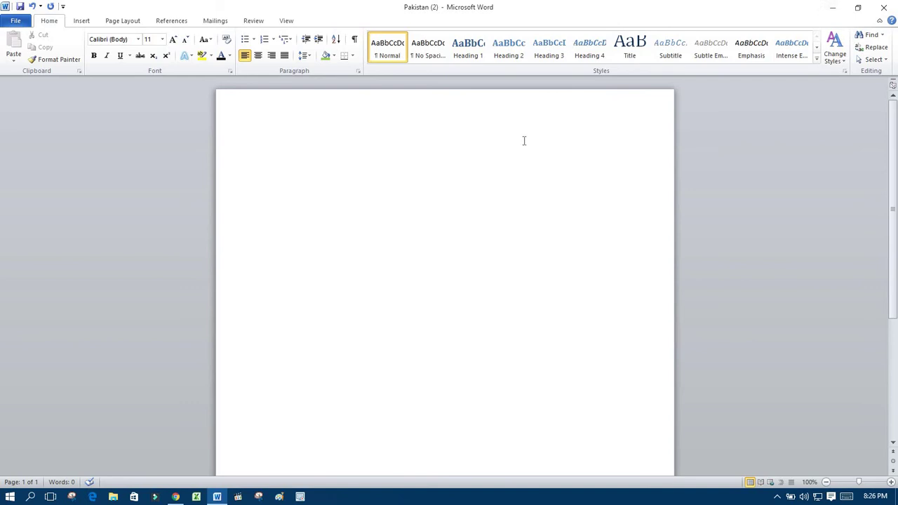
# Try to open the recent document "data entry" stored in the Documents folder
pyautogui.click(14, 22)
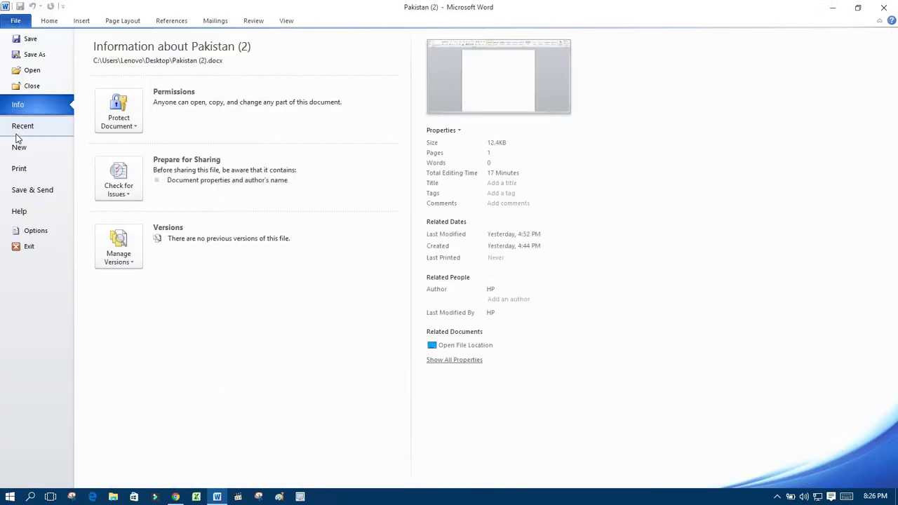
pyautogui.click(18, 130)
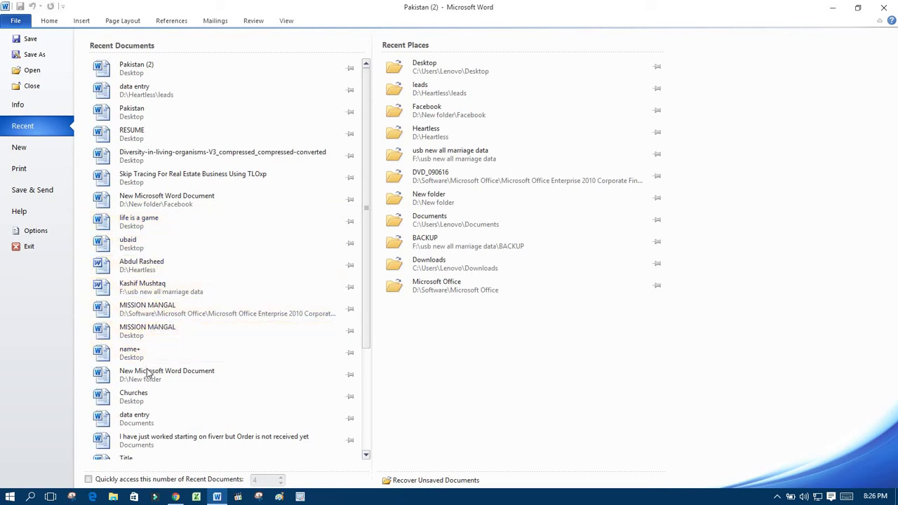
pyautogui.click(145, 420)
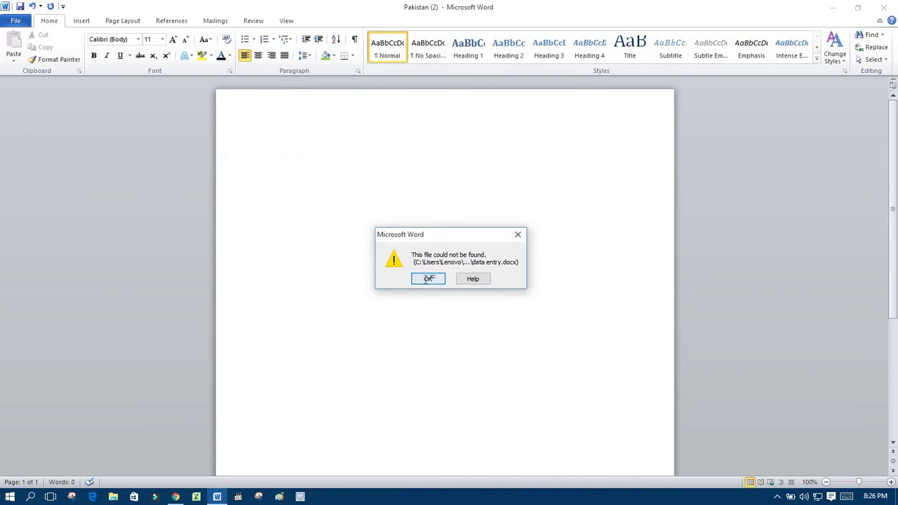
pyautogui.click(428, 278)
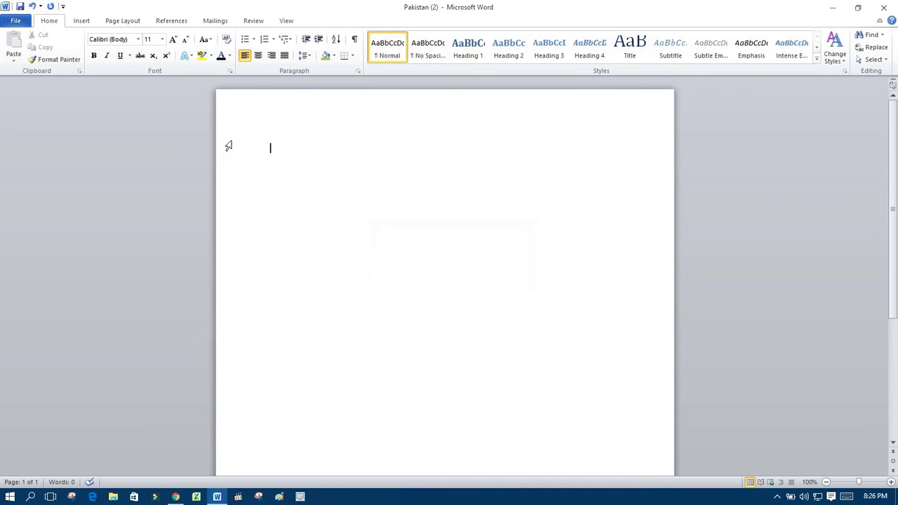
# Try to open the recent document "life" stored in D:\Software\Microsoft Office
pyautogui.click(15, 20)
pyautogui.click(24, 132)
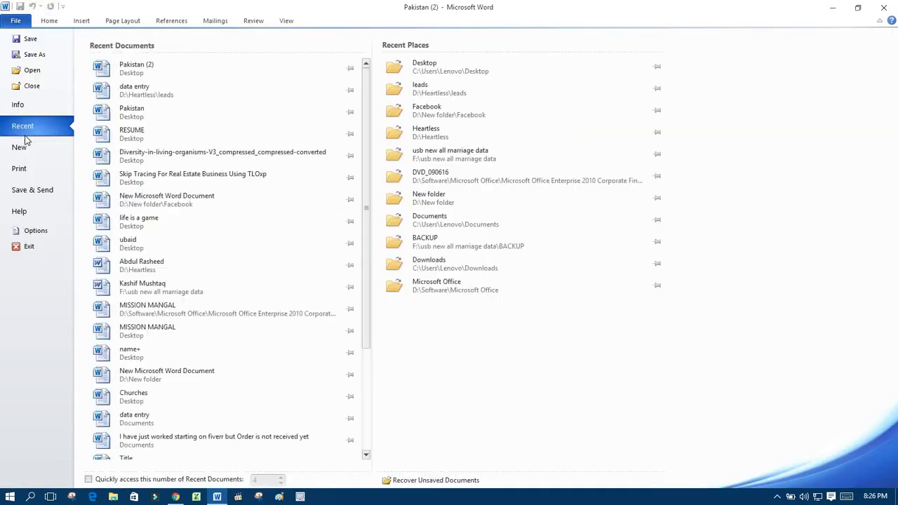
pyautogui.scroll(-3, 110, 148)
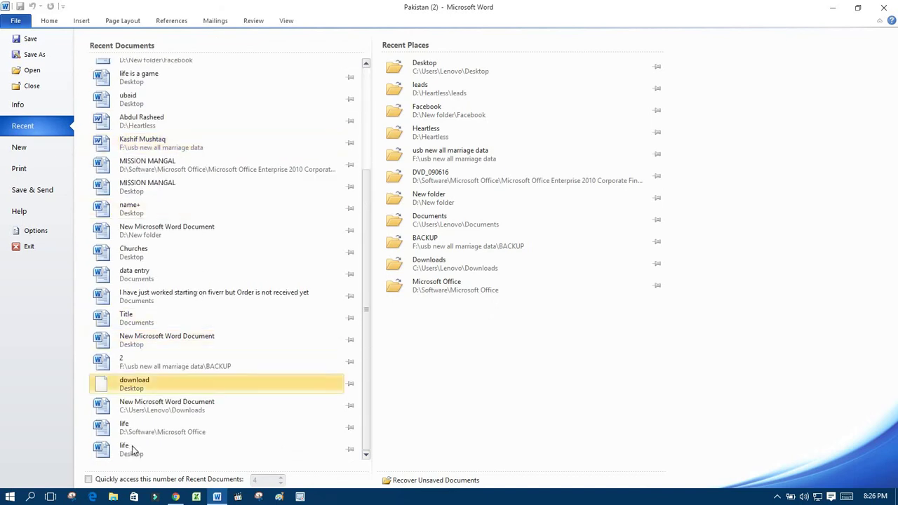
pyautogui.click(143, 429)
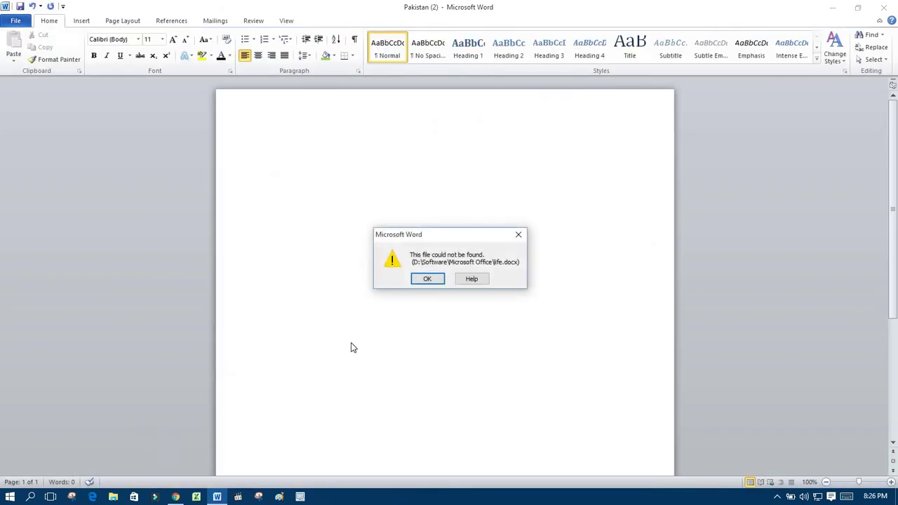
pyautogui.click(428, 280)
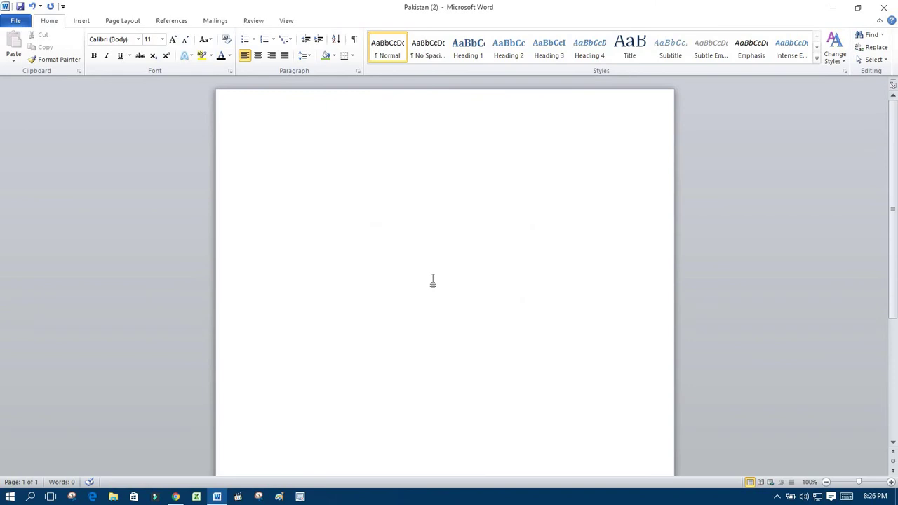
# Write on the first line "Once there was a crow . he was very thrusty. He flew here and there in search of water."
pyautogui.write('Once there ws')
pyautogui.write('s a crow')
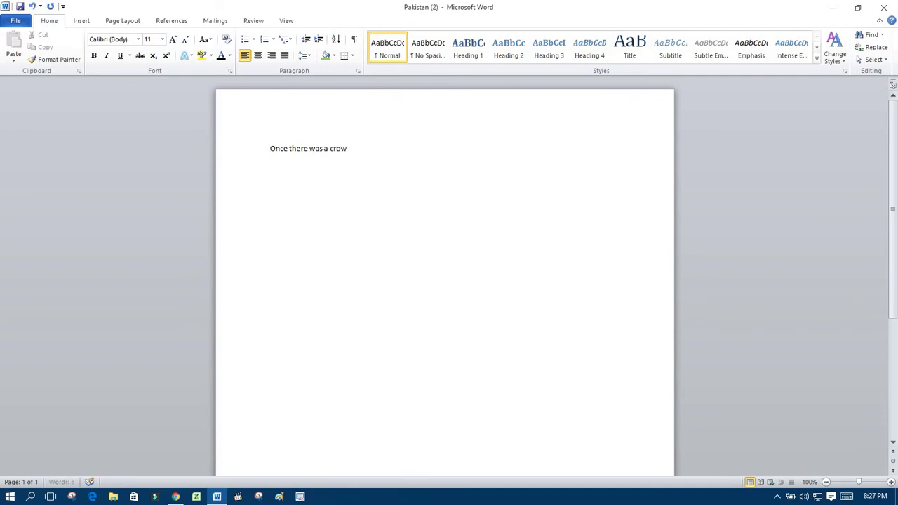
pyautogui.write(' . he was very thustr')
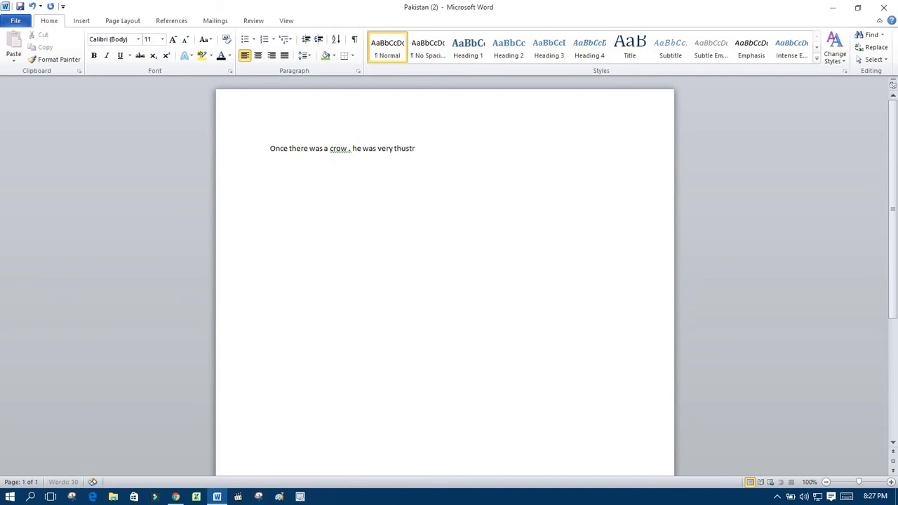
pyautogui.press('BackSpace')
pyautogui.press('BackSpace')
pyautogui.press('BackSpace')
pyautogui.write('rusty')
pyautogui.write('. h')
pyautogui.write('e flew here ')
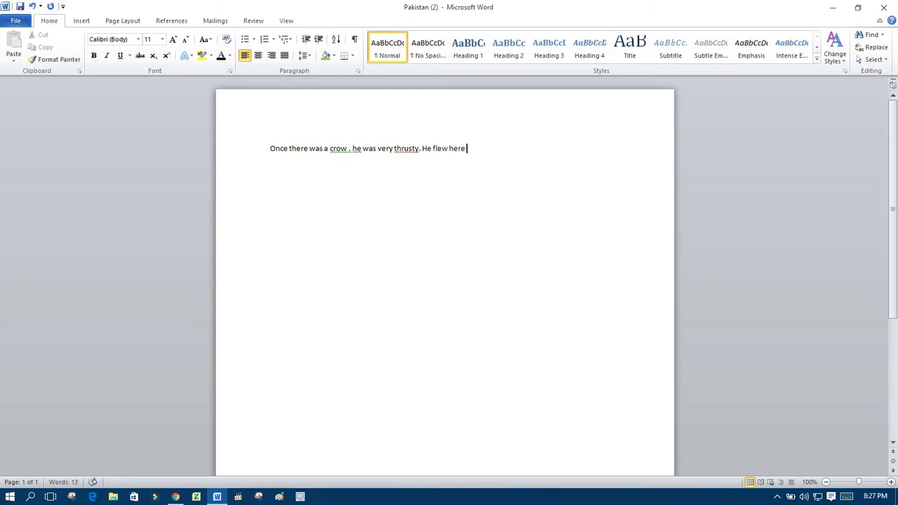
pyautogui.write('and there in search of')
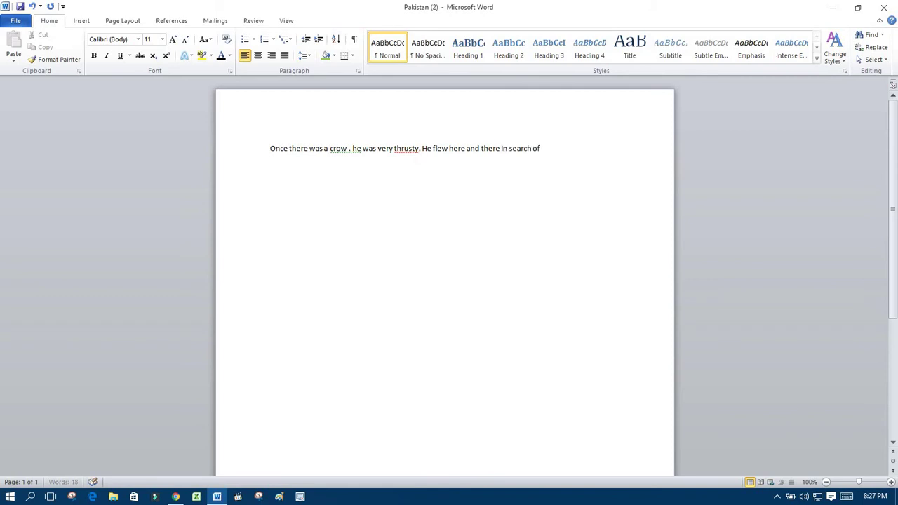
pyautogui.write(' water.')
# Accept the proofing suggestions "trusty" for "thrusty", "crow." for "crow ." and "He" for the lowercase "he"
pyautogui.rightClick(408, 149)
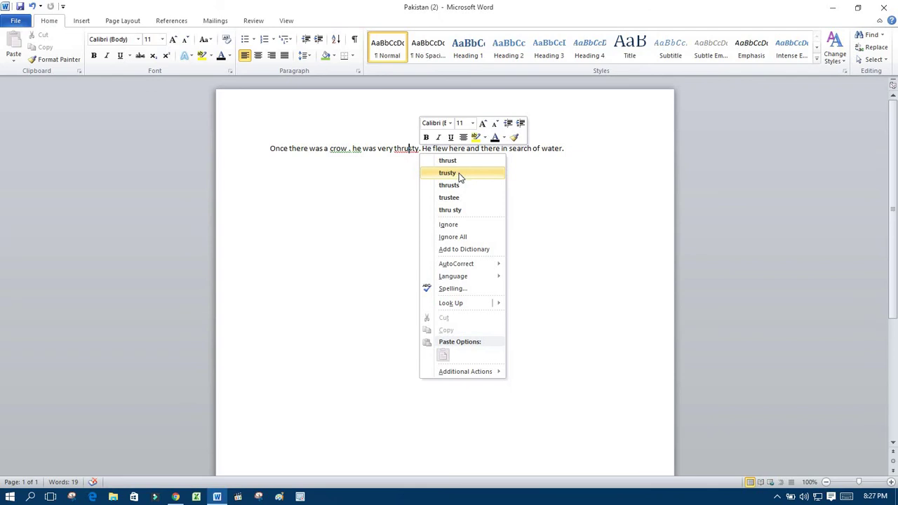
pyautogui.click(461, 177)
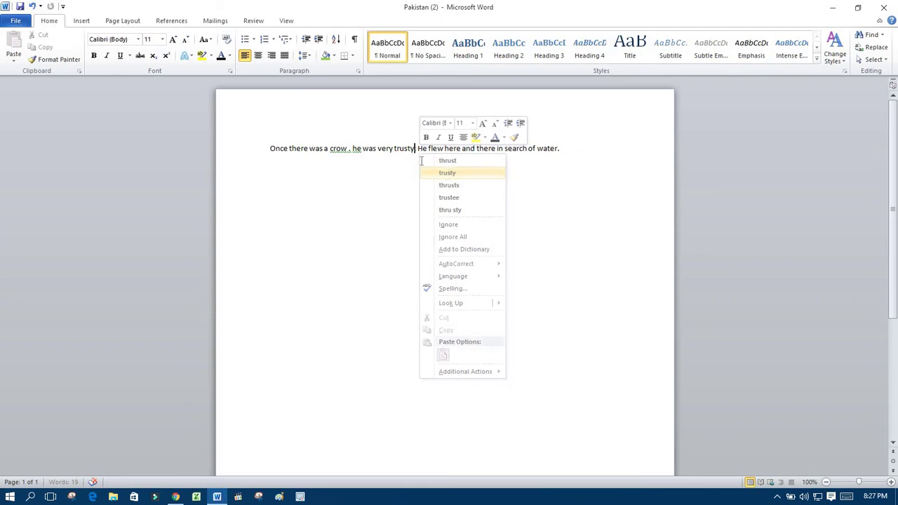
pyautogui.rightClick(343, 147)
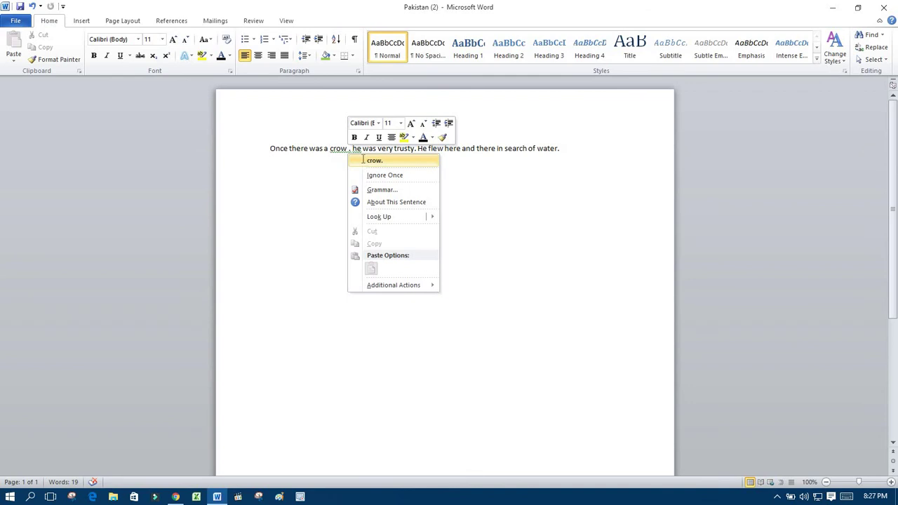
pyautogui.click(372, 160)
pyautogui.rightClick(354, 149)
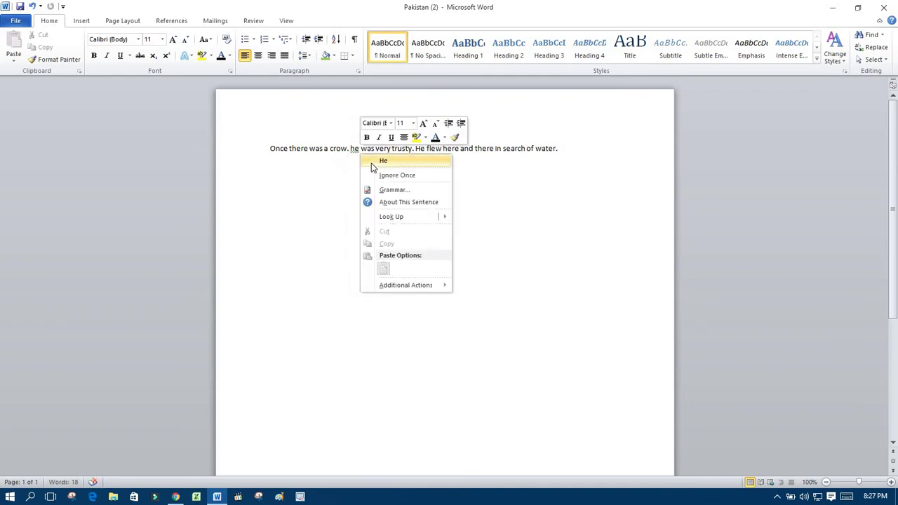
pyautogui.click(376, 162)
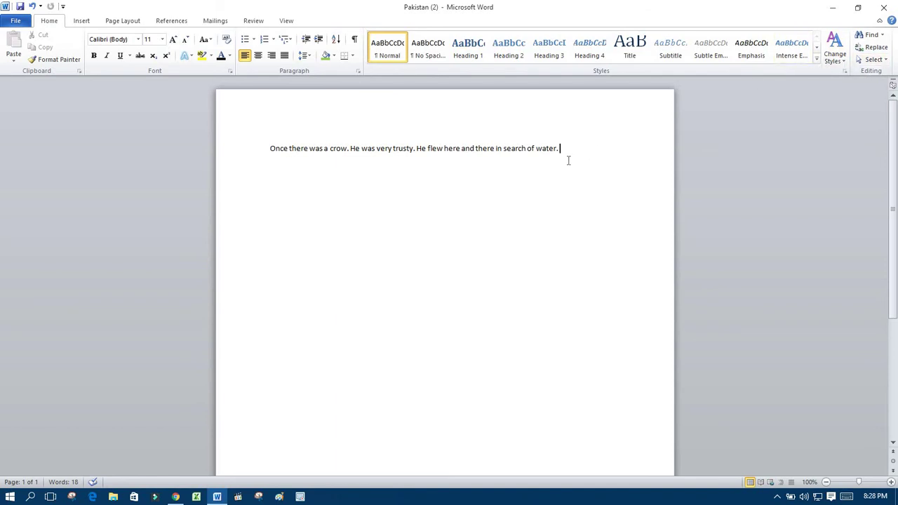
# Copy the whole crow passage and paste it repeatedly to get 17 copies, each starting on its own line
pyautogui.hotkey('ctrl', 'a')
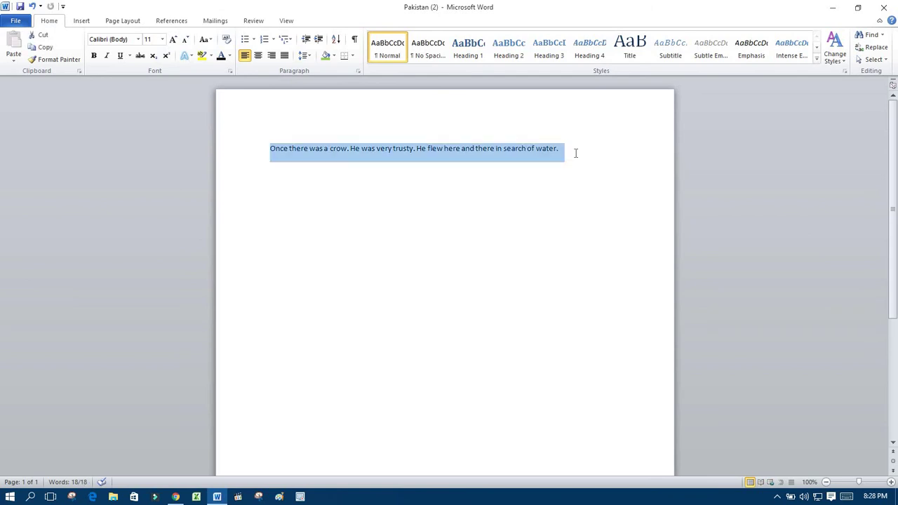
pyautogui.hotkey('ctrl', 'c')
pyautogui.click(576, 152)
pyautogui.hotkey('ctrl', 'v')
pyautogui.hotkey('ctrl', 'v')
pyautogui.hotkey('ctrl', 'v')
pyautogui.hotkey('ctrl', 'v')
pyautogui.hotkey('ctrl', 'v')
pyautogui.hotkey('ctrl', 'v')
pyautogui.hotkey('ctrl', 'v')
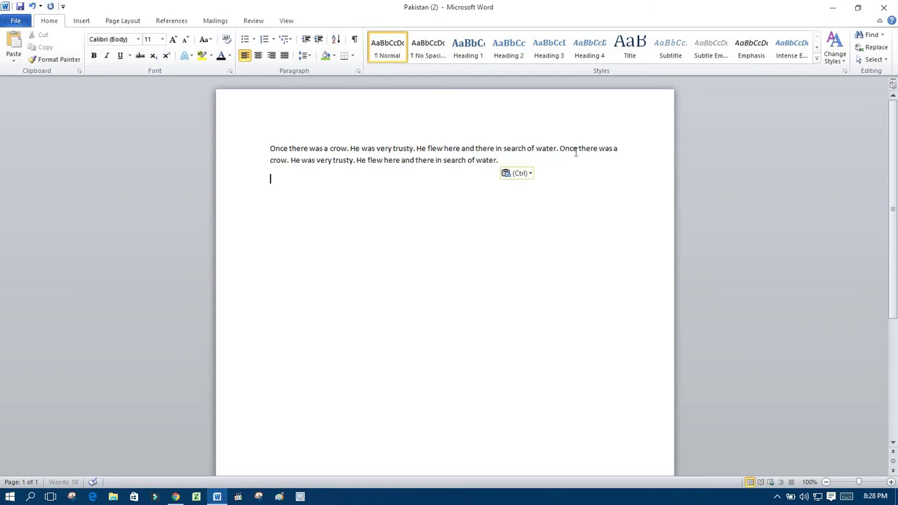
pyautogui.hotkey('ctrl', 'v')
pyautogui.hotkey('ctrl', 'v')
pyautogui.hotkey('ctrl', 'v')
pyautogui.hotkey('ctrl', 'v')
pyautogui.hotkey('ctrl', 'v')
pyautogui.hotkey('ctrl', 'v')
pyautogui.hotkey('ctrl', 'v')
pyautogui.hotkey('ctrl', 'v')
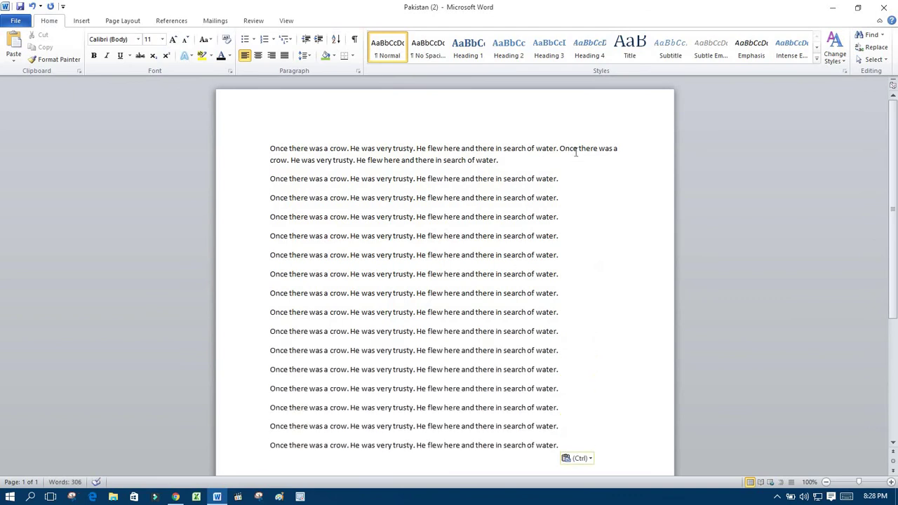
pyautogui.click(560, 149)
pyautogui.press('Return')
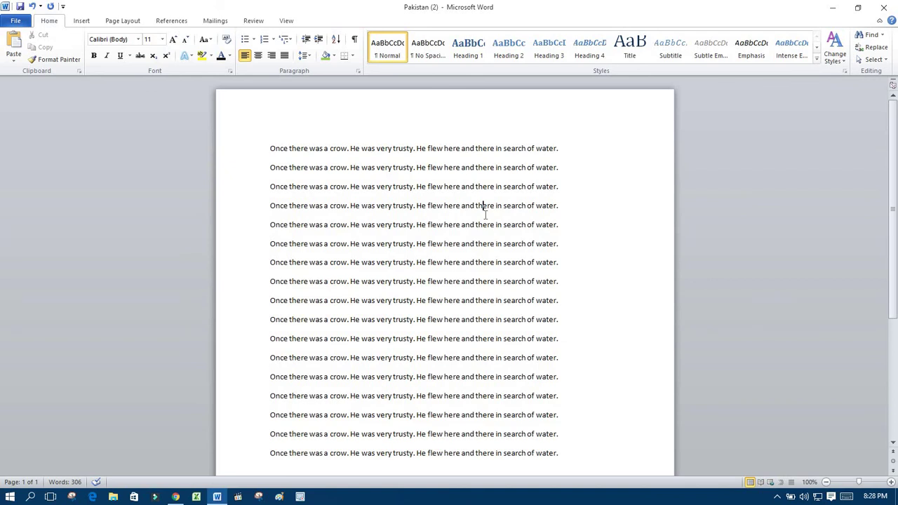
# Search the document for "seARCH" with Find, and close the search results
pyautogui.click(485, 214)
pyautogui.click(485, 215)
pyautogui.click(870, 35)
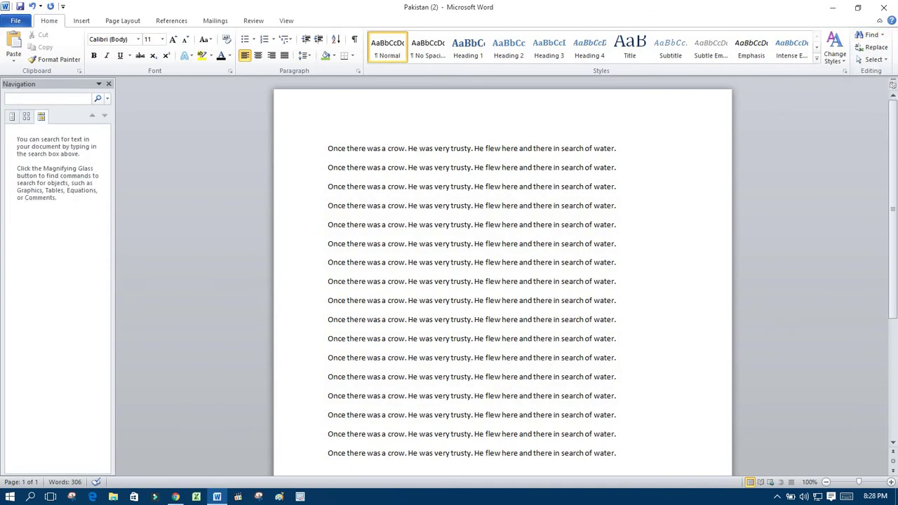
pyautogui.write('se')
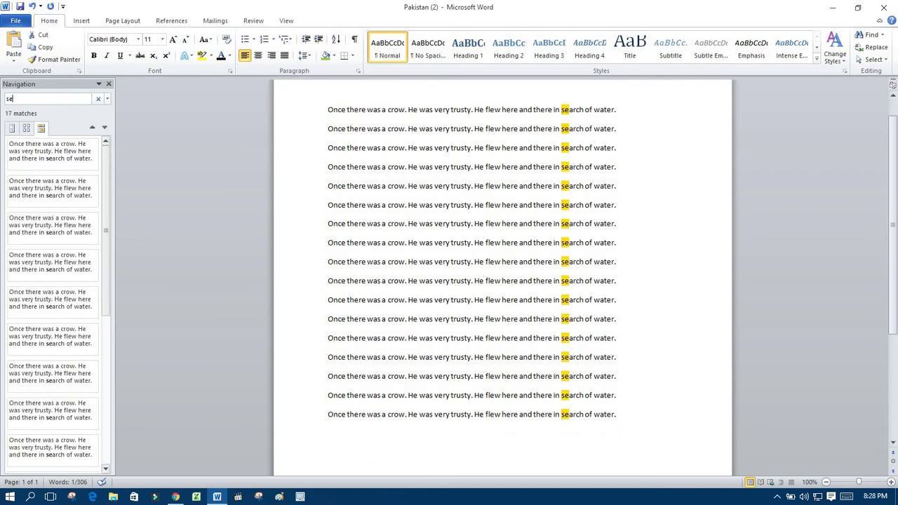
pyautogui.write('A')
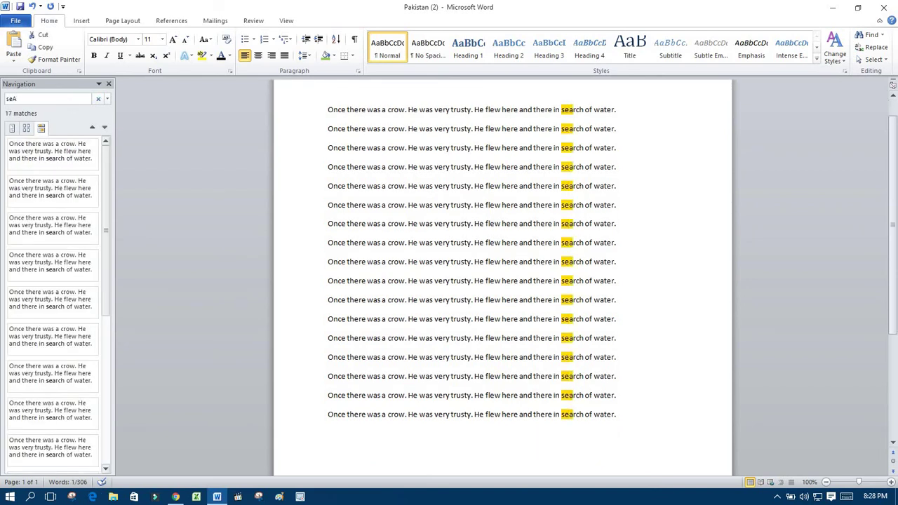
pyautogui.write('RCH')
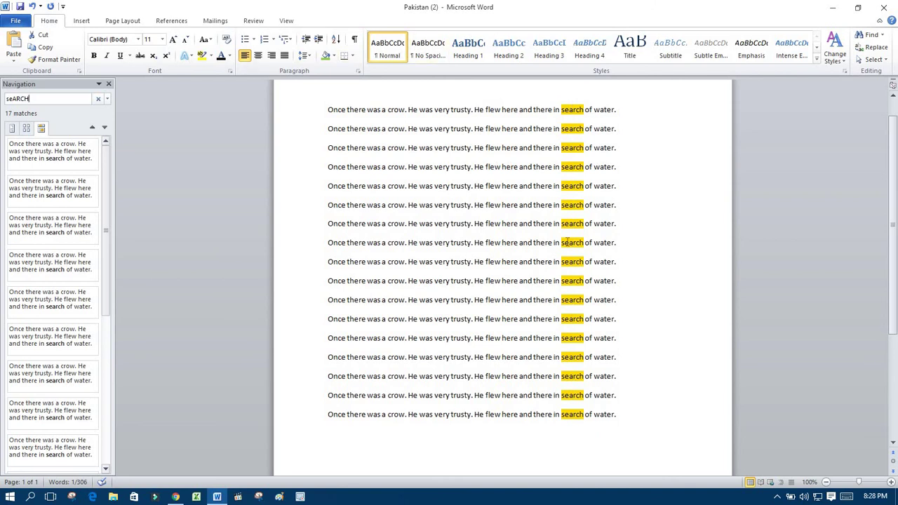
pyautogui.click(109, 85)
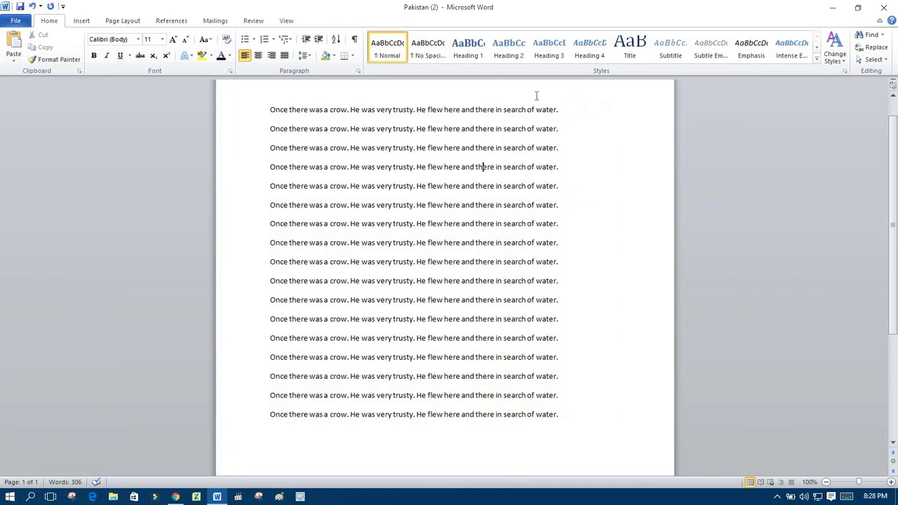
pyautogui.click(870, 35)
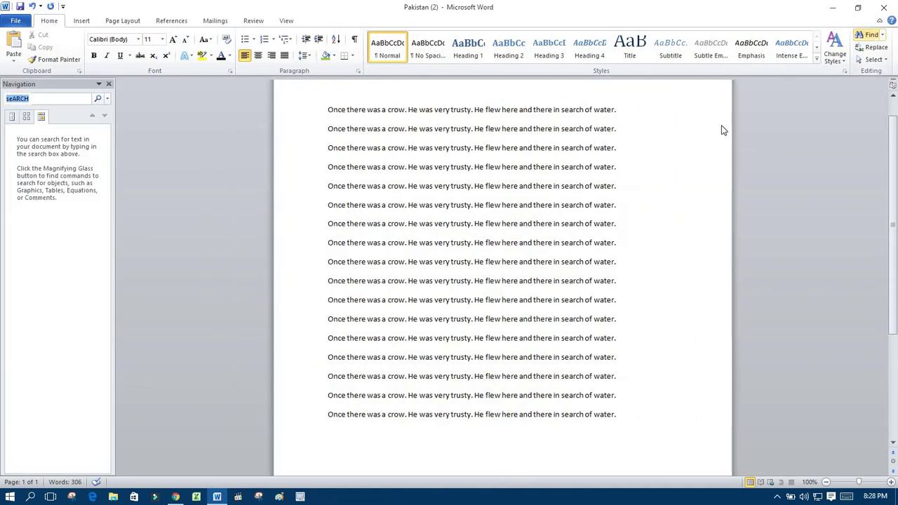
pyautogui.click(109, 84)
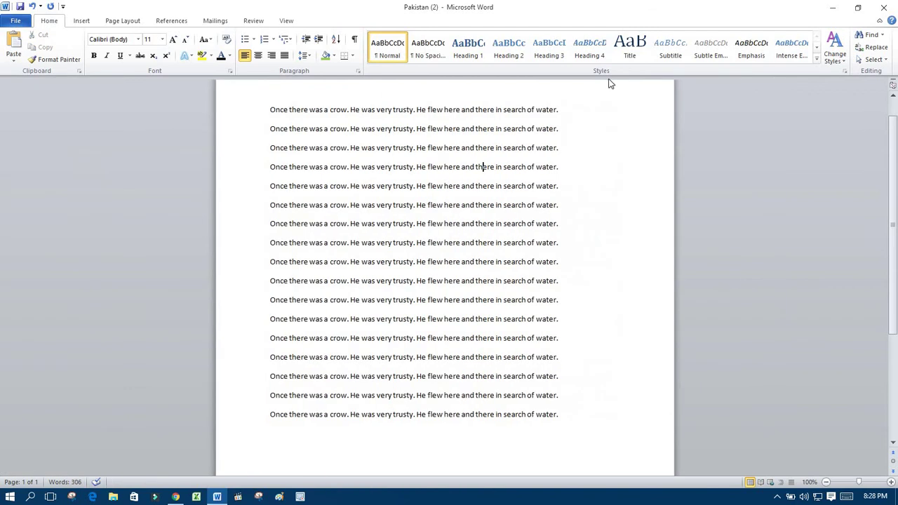
# Set up a replacement of "SEARCH" with "FIND" and replace the first occurrence found after the text cursor
pyautogui.click(877, 47)
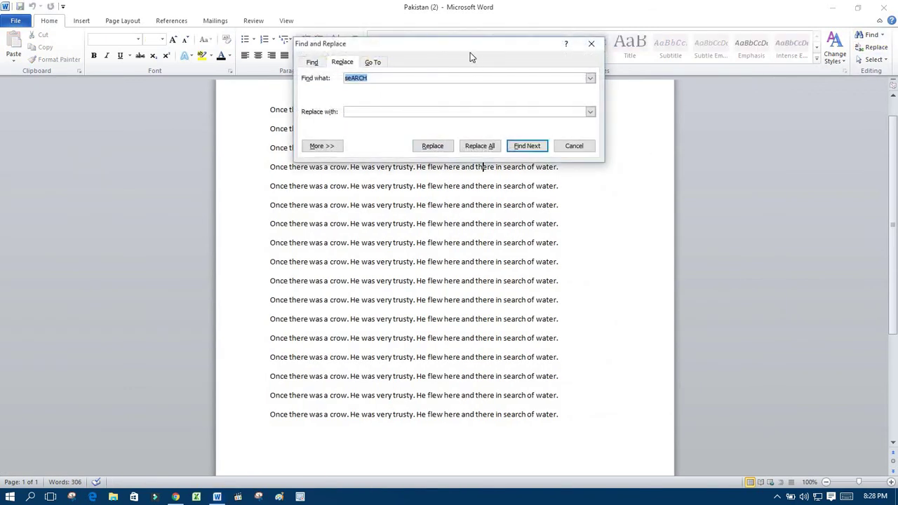
pyautogui.moveTo(453, 51); pyautogui.dragTo(737, 245)
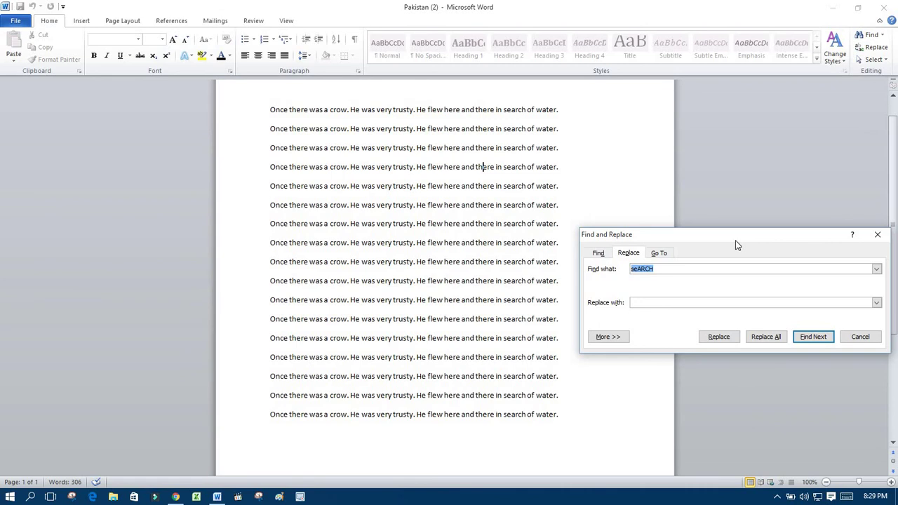
pyautogui.write('SE')
pyautogui.write('ARCH')
pyautogui.write('FIND')
pyautogui.click(717, 338)
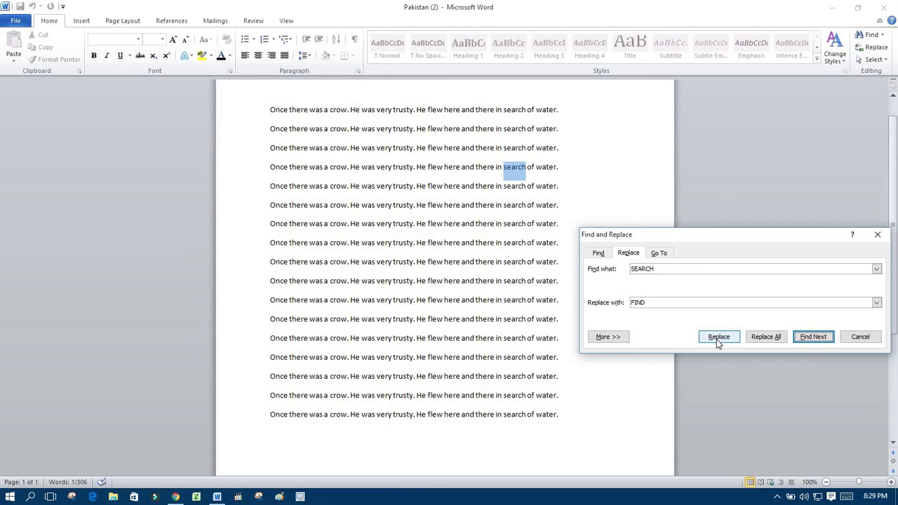
pyautogui.click(717, 337)
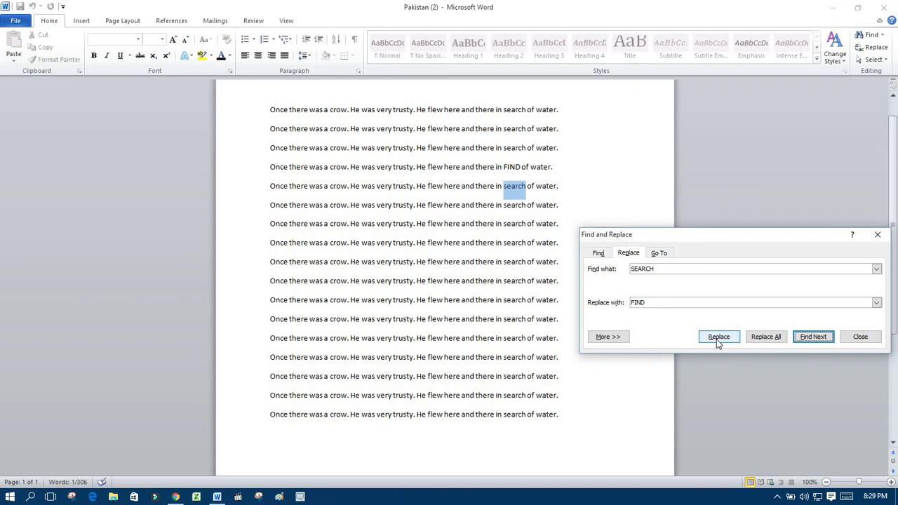
# Replace all remaining occurrences of "SEARCH" with "FIND" and close Find and Replace
pyautogui.click(765, 338)
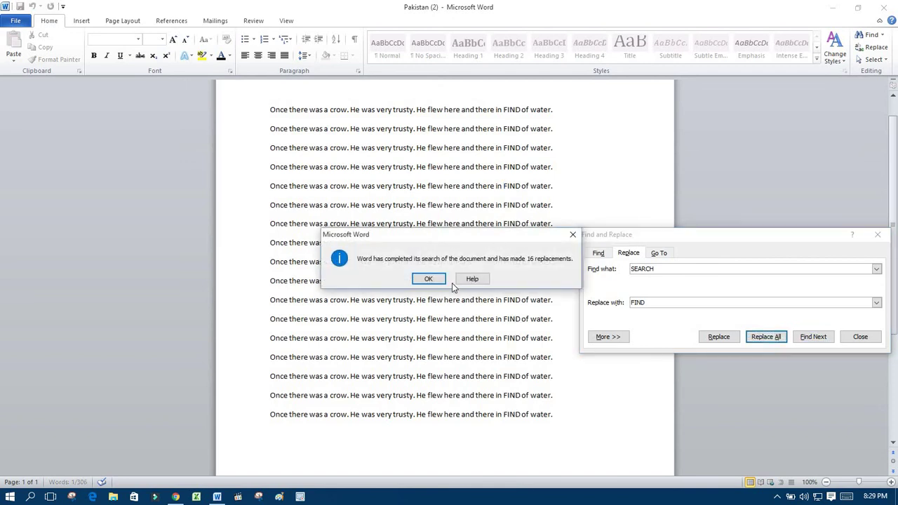
pyautogui.click(428, 279)
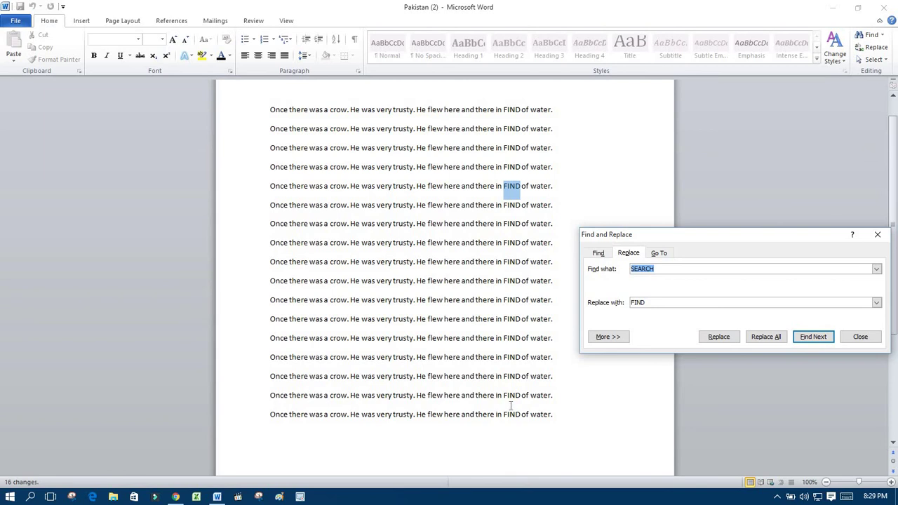
pyautogui.click(878, 235)
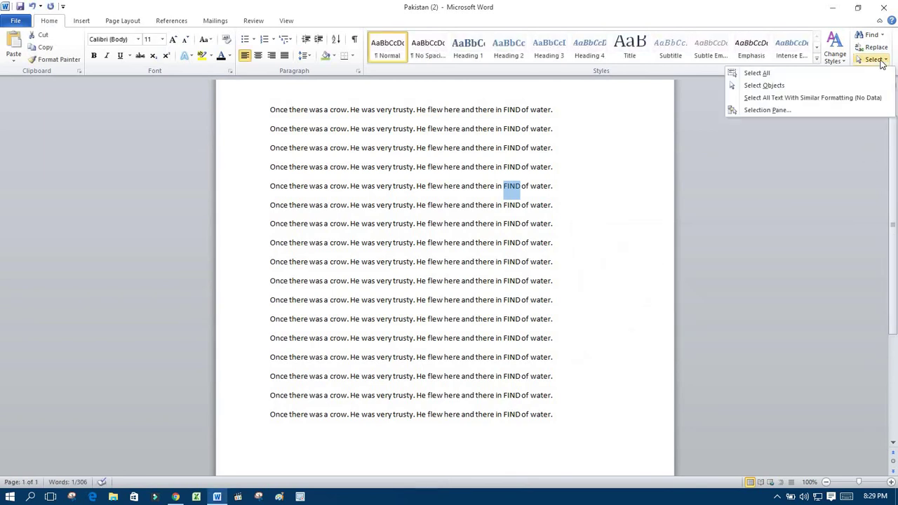
# Select all the text in the document, and clear the selection
pyautogui.click(873, 60)
pyautogui.click(861, 71)
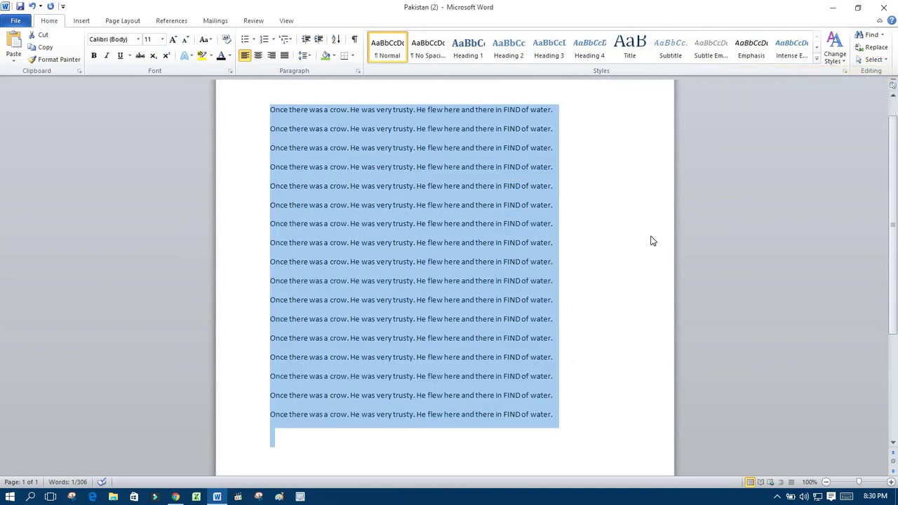
pyautogui.click(592, 265)
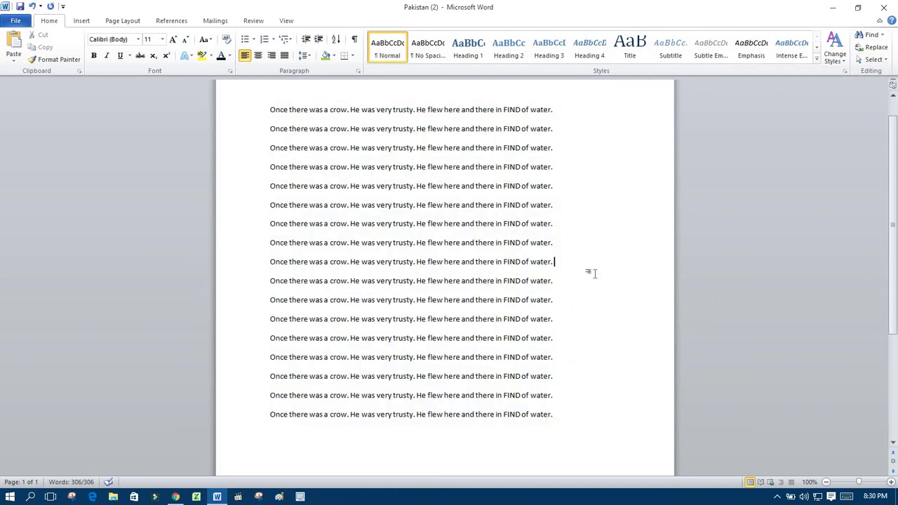
pyautogui.click(875, 59)
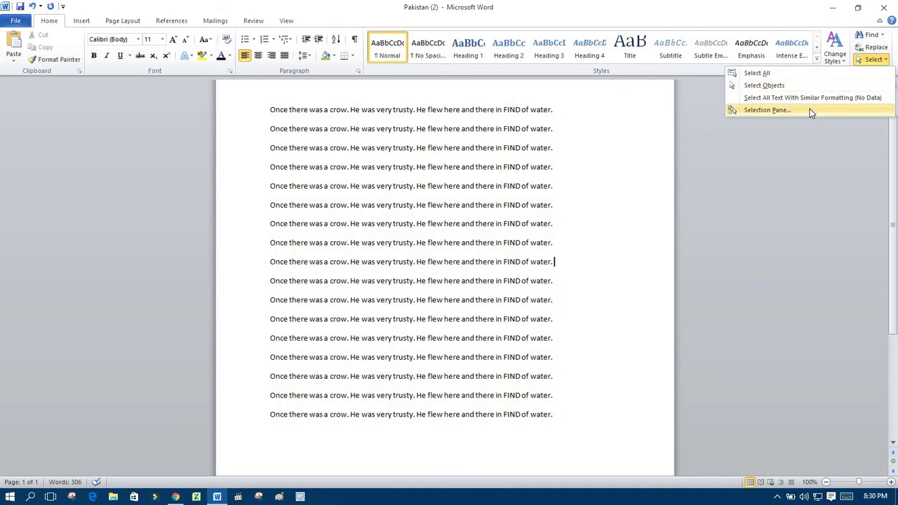
pyautogui.click(751, 174)
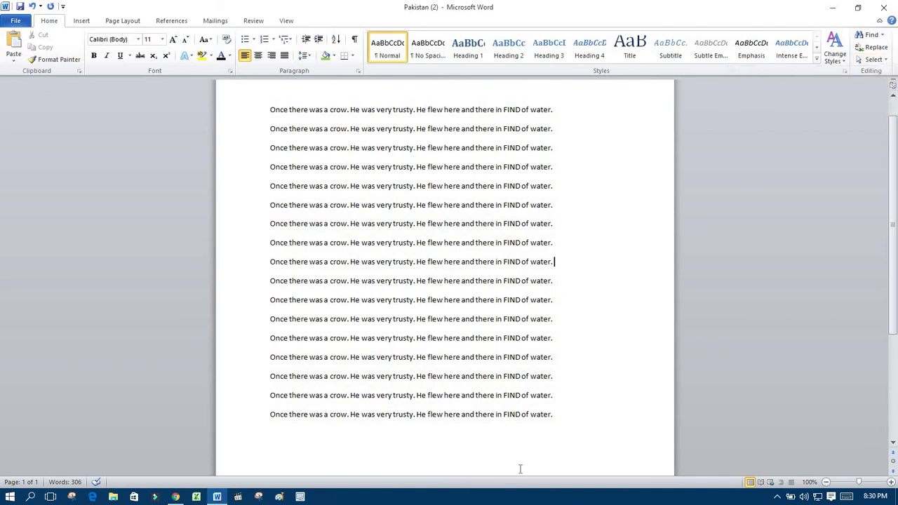
pyautogui.click(588, 400)
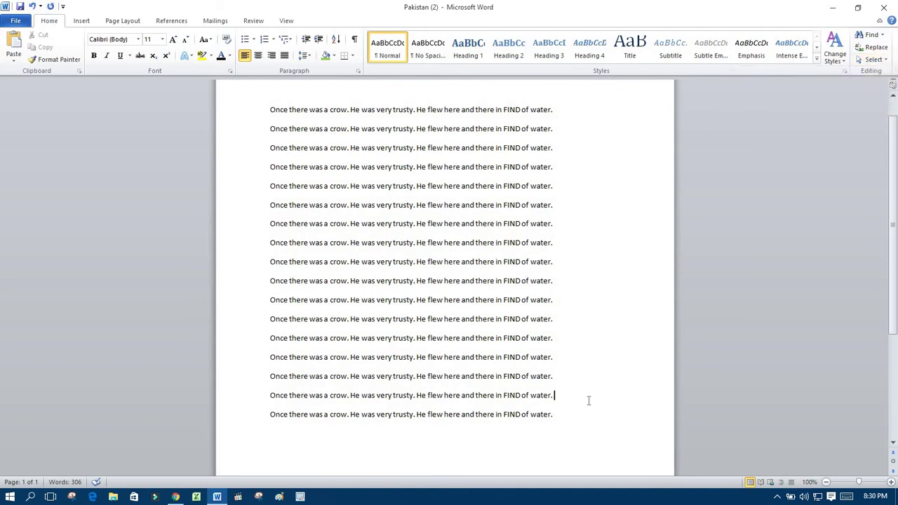
pyautogui.click(559, 426)
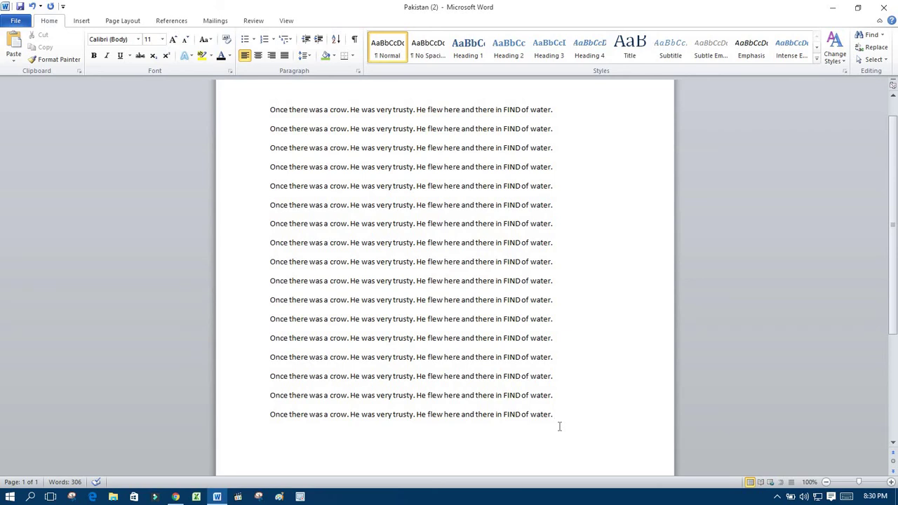